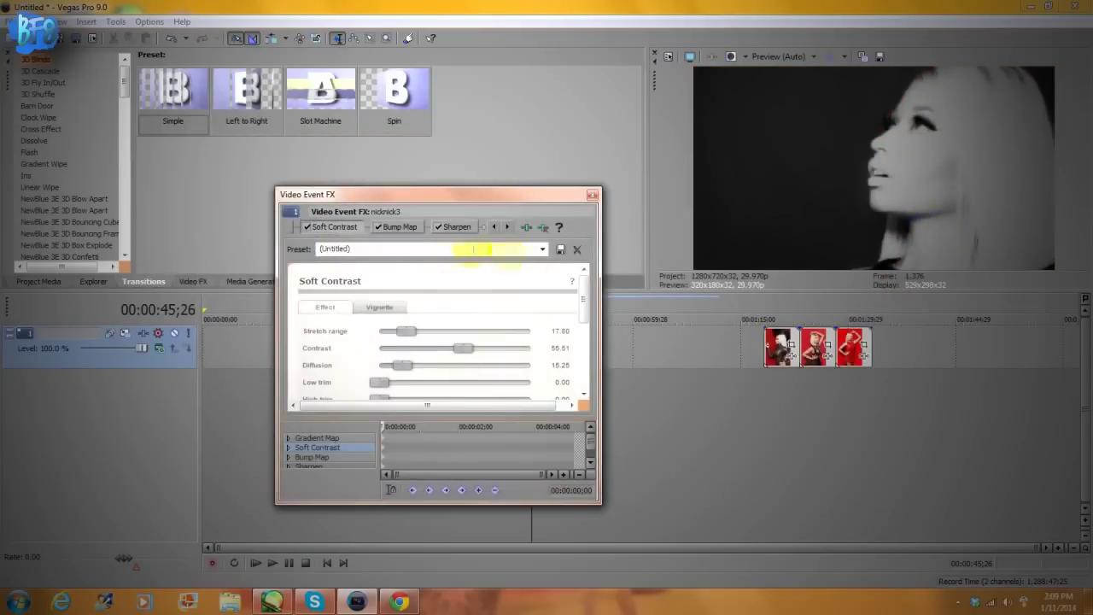
# Move the light colour stop of the first picture's Gradient Map effect farther toward the gradient's light end.
pyautogui.click(495, 227)
pyautogui.click(333, 227)
pyautogui.moveTo(480, 297); pyautogui.dragTo(507, 298)
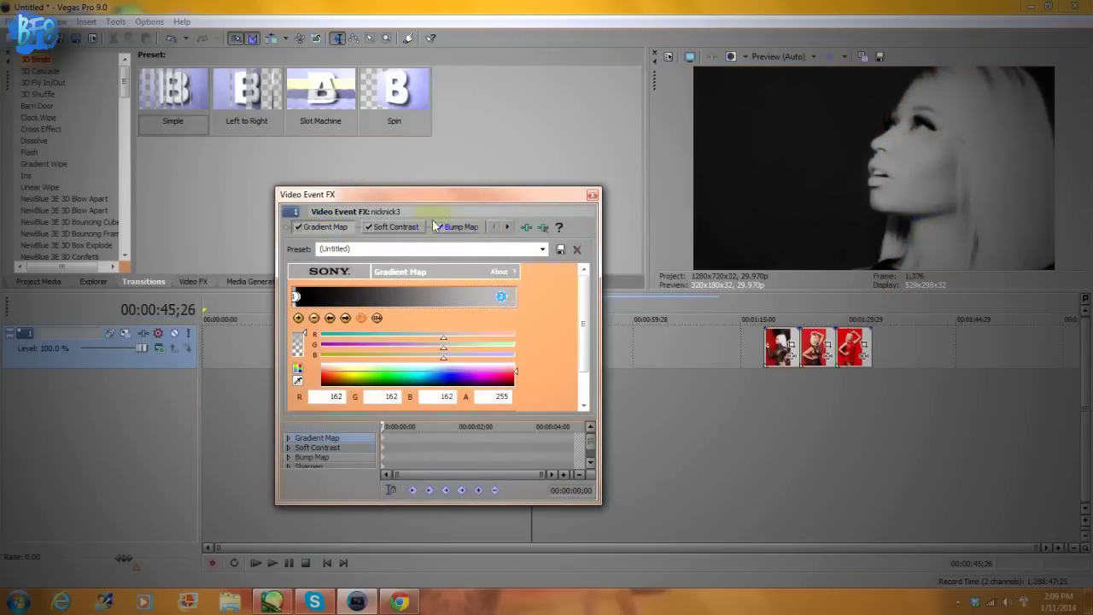
# Give the Soft Contrast effect a Transparent rectangular vignette with softness 0 and width about 50.7.
pyautogui.click(396, 226)
pyautogui.moveTo(586, 293); pyautogui.dragTo(612, 392)
pyautogui.moveTo(598, 501); pyautogui.dragTo(631, 565)
pyautogui.scroll(3, 584, 360)
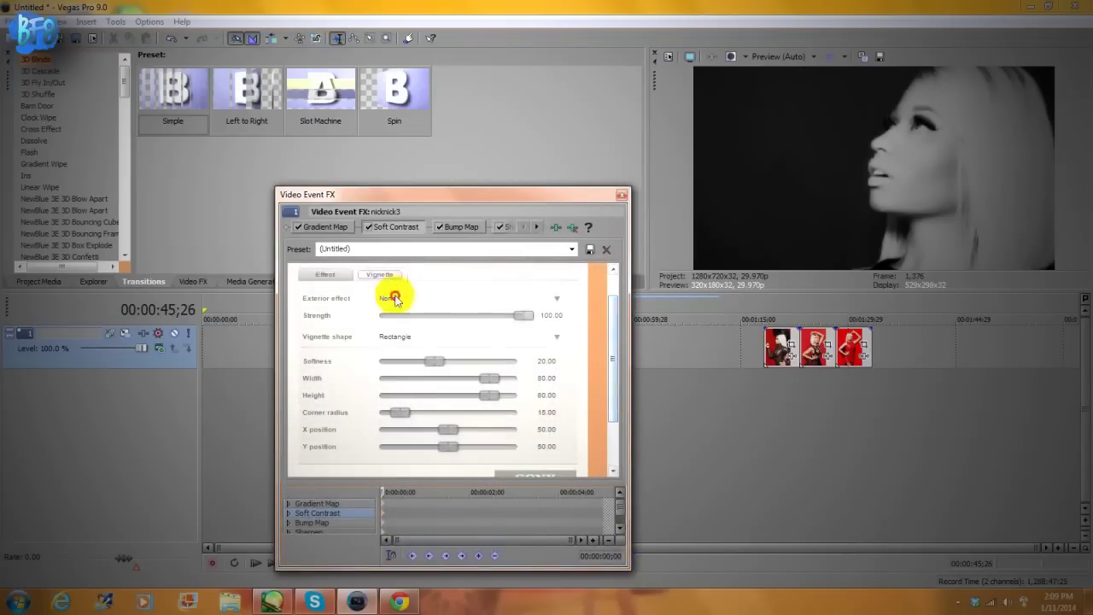
pyautogui.click(398, 296)
pyautogui.click(402, 344)
pyautogui.moveTo(438, 367); pyautogui.dragTo(390, 361)
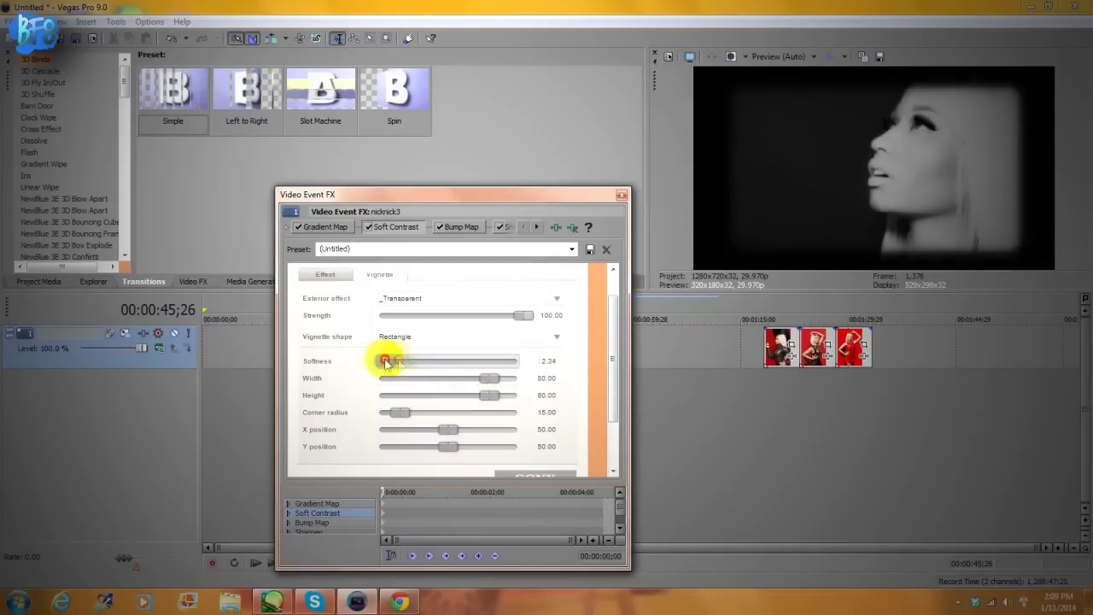
pyautogui.moveTo(488, 381); pyautogui.dragTo(456, 382)
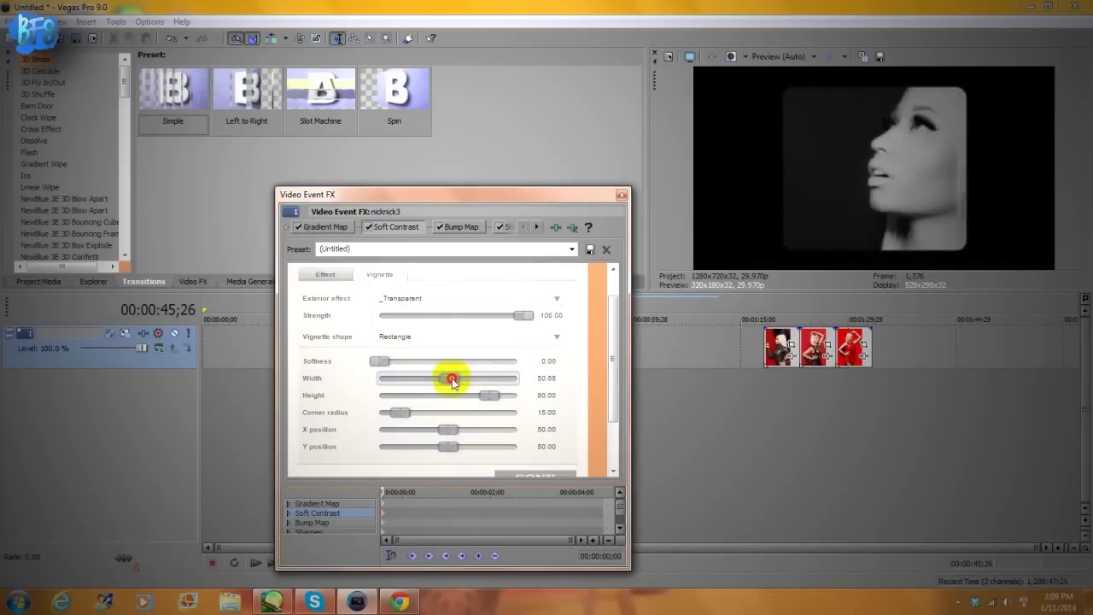
# Reposition the first picture's pan/crop frame to about X center 325.6 and Y center 241.1.
pyautogui.click(624, 195)
pyautogui.click(538, 341)
pyautogui.moveTo(497, 301); pyautogui.dragTo(519, 325)
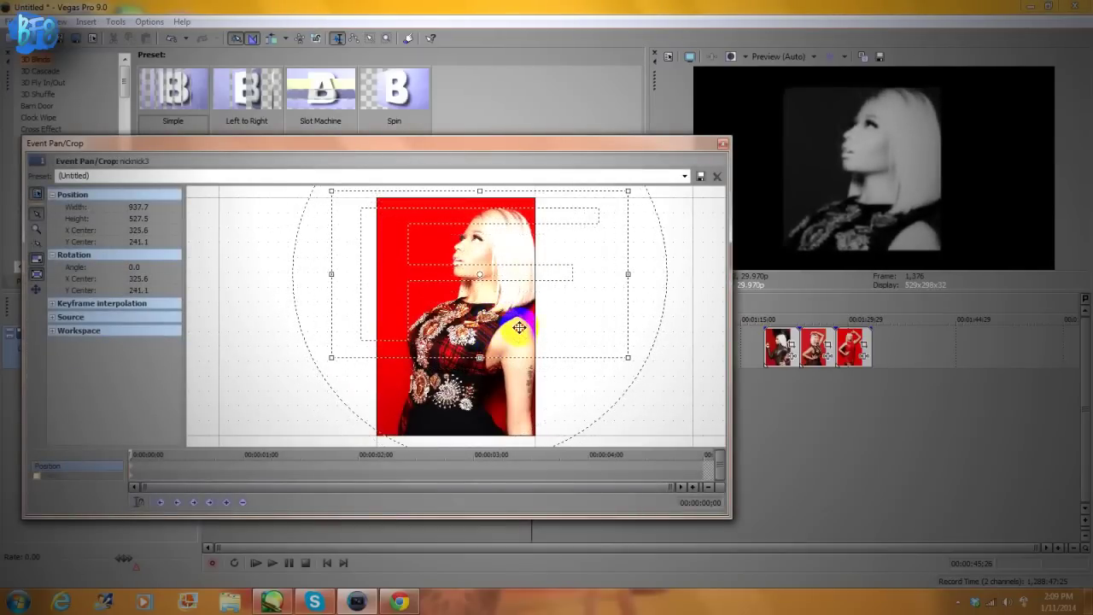
pyautogui.click(723, 143)
# Recolour the light stop of the first picture's Gradient Map to teal with hue 125, saturation 170 and lightness 114.
pyautogui.click(538, 355)
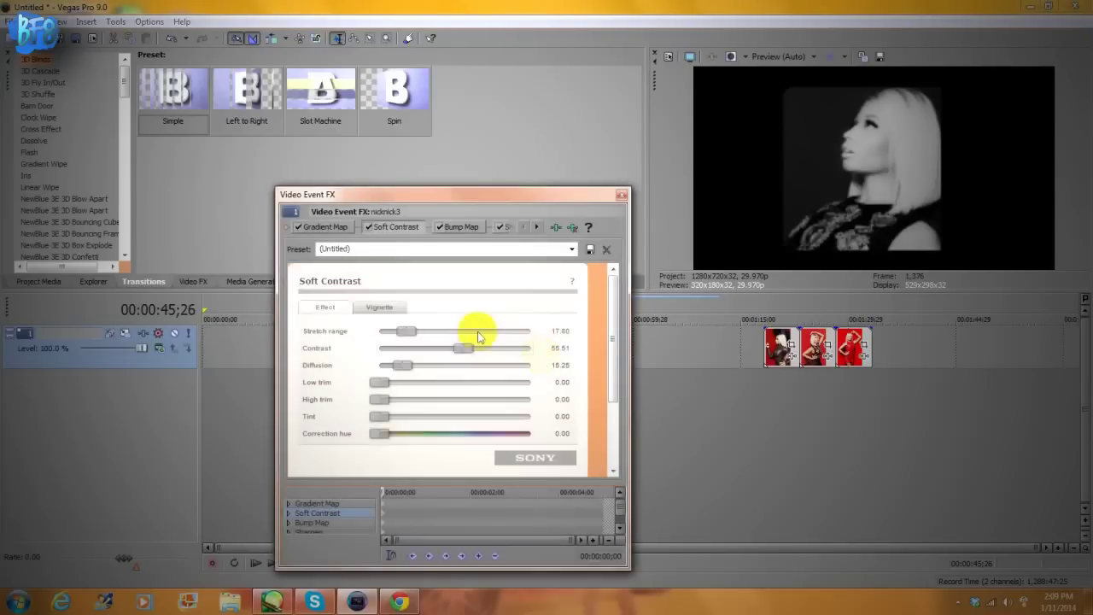
pyautogui.click(340, 227)
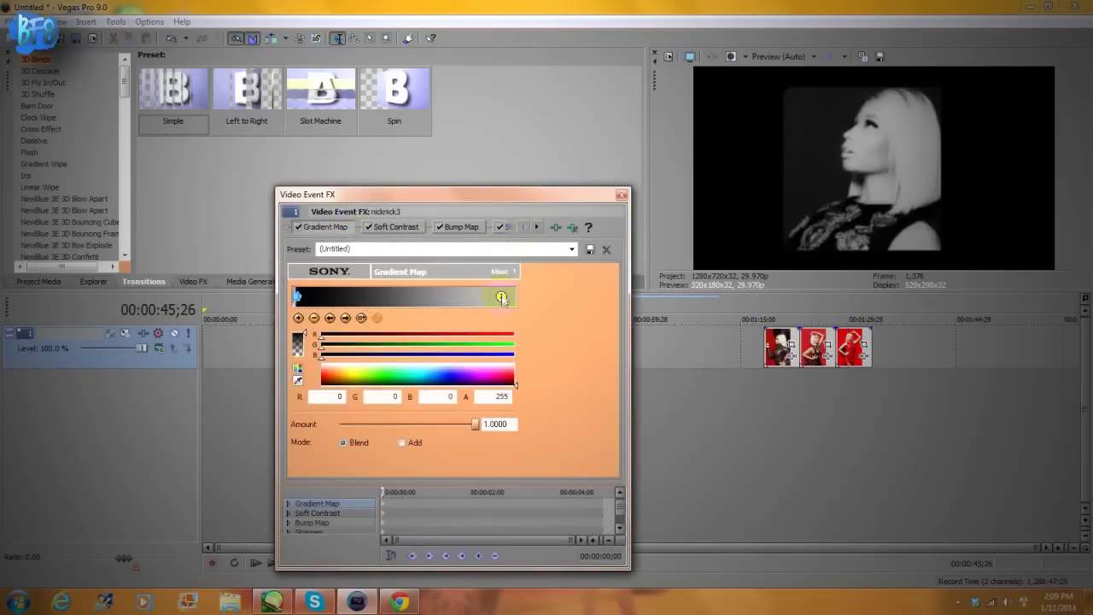
pyautogui.click(359, 334)
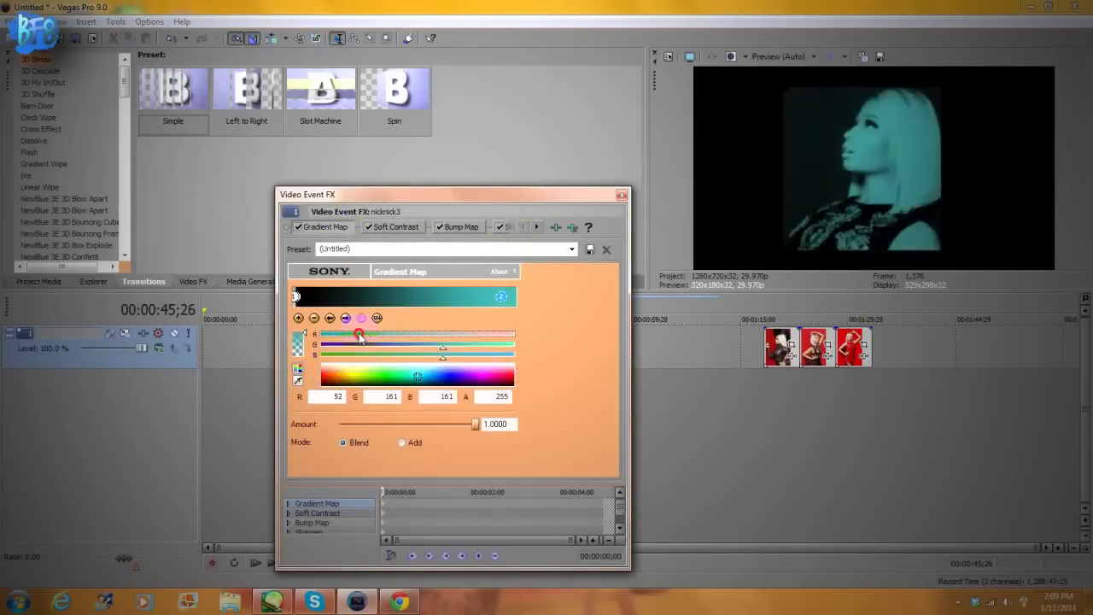
pyautogui.click(296, 369)
pyautogui.moveTo(403, 356)
pyautogui.mouseDown()
pyautogui.moveTo(450, 350)
pyautogui.moveTo(399, 355)
pyautogui.mouseUp()
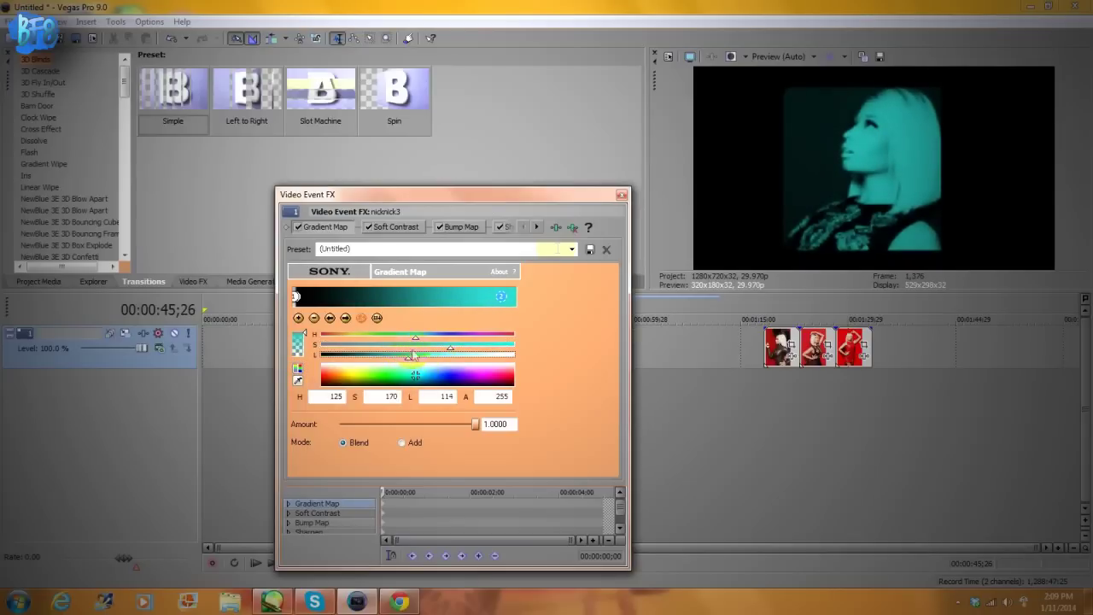
pyautogui.click(623, 194)
# Stack the four pictures on separate tracks at the timeline start and make tracks 2, 3 and 4 compositing children of track 1.
pyautogui.moveTo(529, 346); pyautogui.dragTo(218, 342)
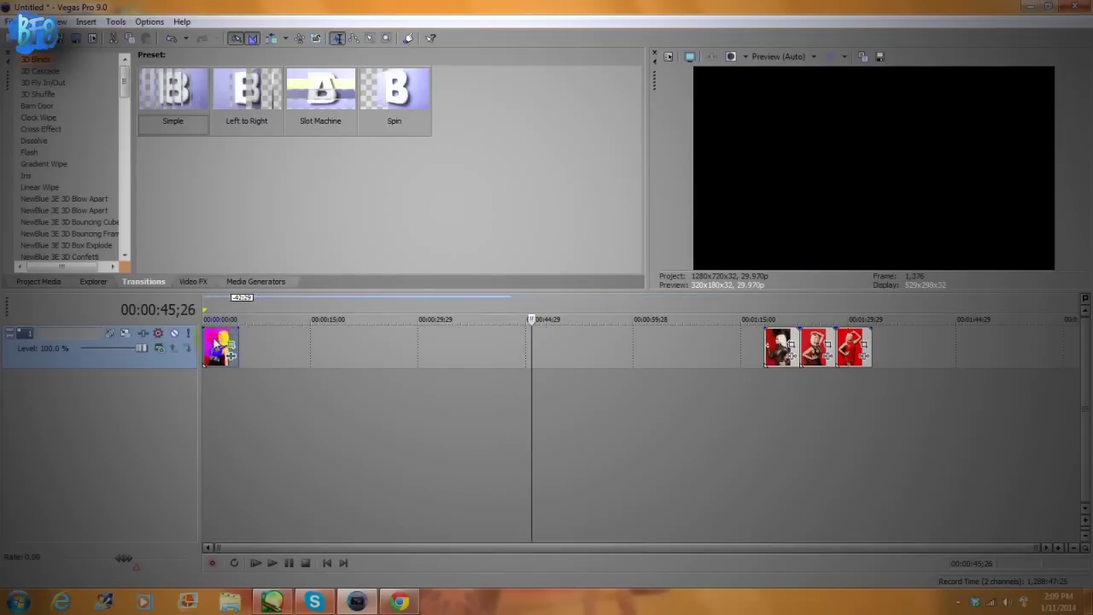
pyautogui.moveTo(763, 349)
pyautogui.mouseDown()
pyautogui.moveTo(535, 374)
pyautogui.moveTo(762, 369)
pyautogui.mouseUp()
pyautogui.moveTo(777, 352); pyautogui.dragTo(212, 407)
pyautogui.moveTo(816, 348); pyautogui.dragTo(207, 436)
pyautogui.moveTo(855, 348); pyautogui.dragTo(205, 493)
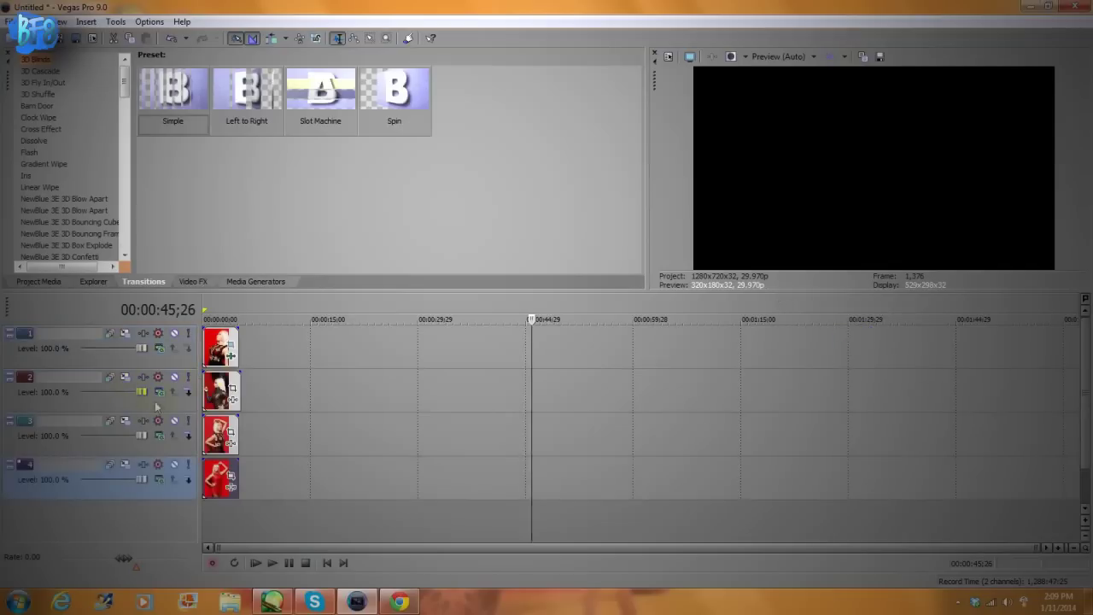
pyautogui.click(190, 437)
pyautogui.click(190, 483)
# Place the track 2 picture after the first one, crop it with Match Output Aspect and shift the crop frame up over the face.
pyautogui.click(220, 397)
pyautogui.click(258, 419)
pyautogui.click(232, 390)
pyautogui.rightClick(436, 309)
pyautogui.click(502, 386)
pyautogui.moveTo(485, 340); pyautogui.dragTo(483, 293)
pyautogui.click(723, 144)
# Apply the graygurl filter package to the track 2 picture and move its light Gradient Map stop toward the dark end.
pyautogui.click(268, 396)
pyautogui.doubleClick(322, 242)
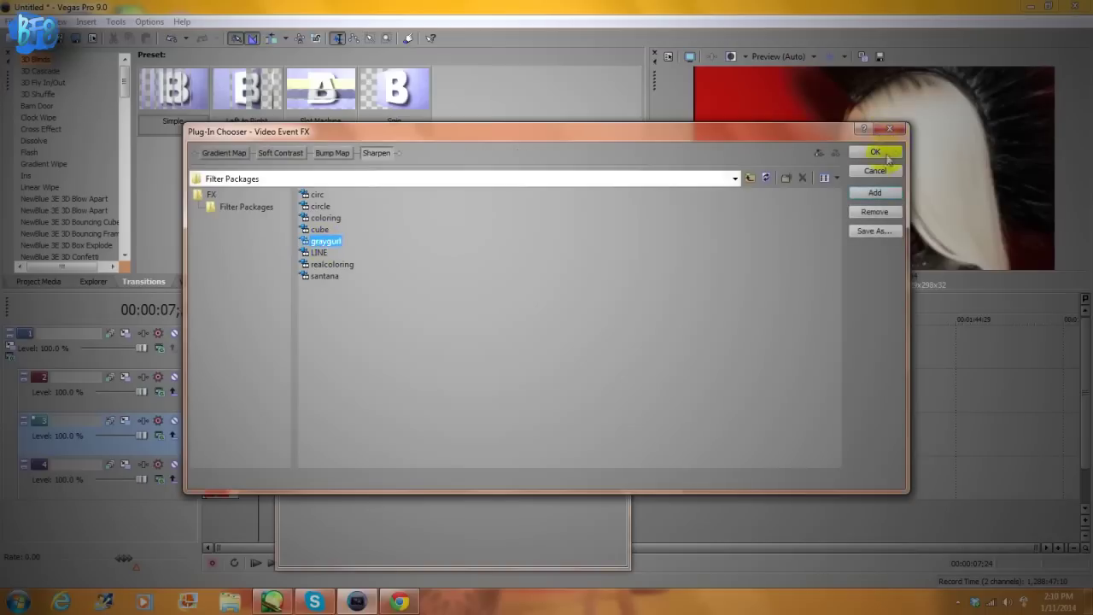
pyautogui.click(875, 151)
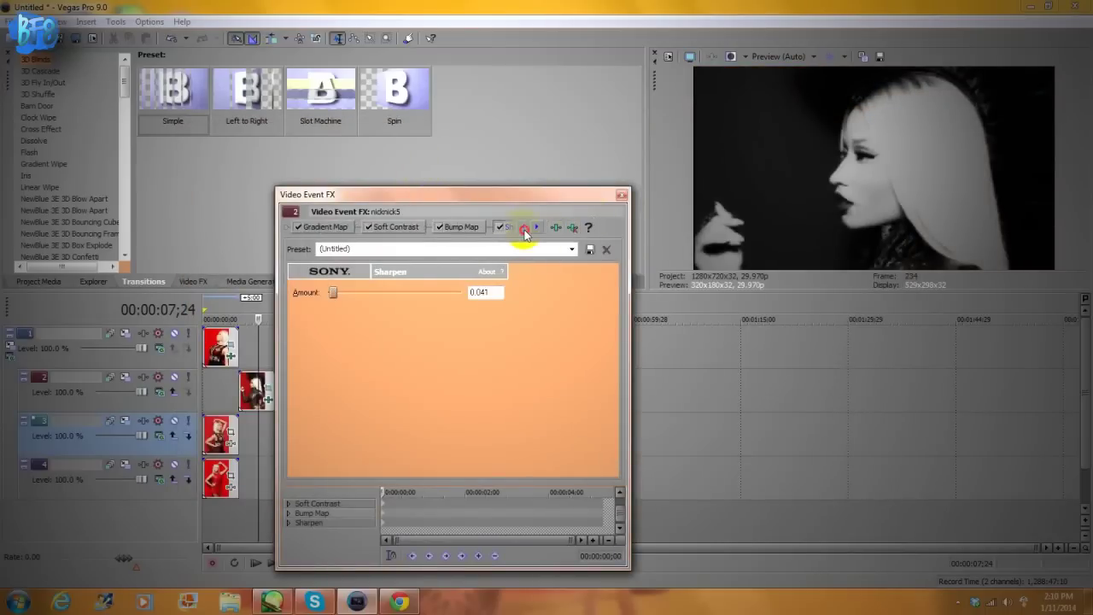
pyautogui.click(325, 226)
pyautogui.click(468, 298)
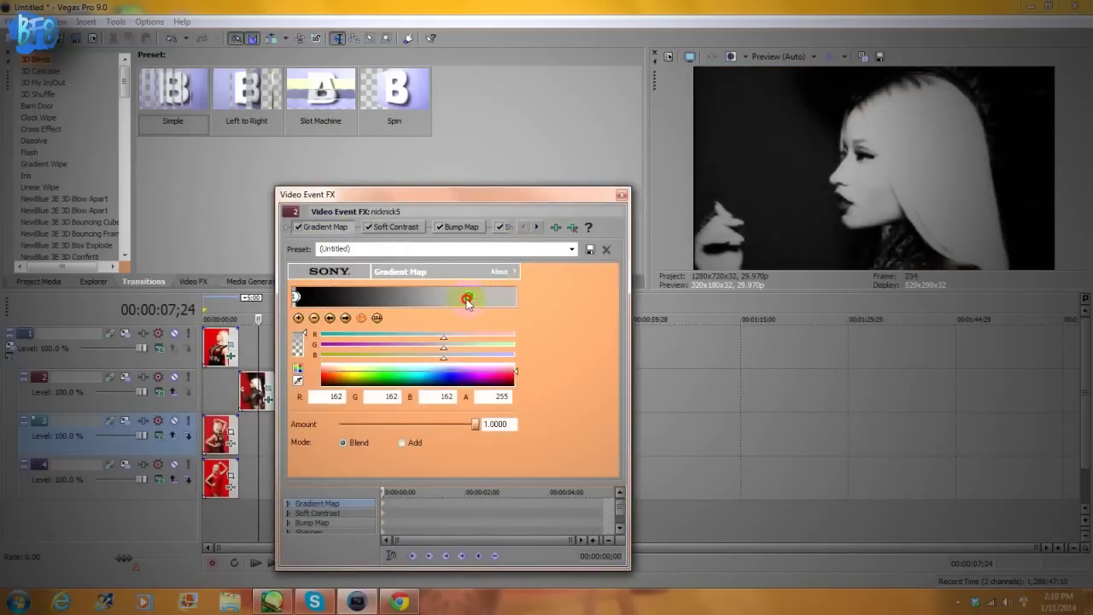
pyautogui.click(398, 228)
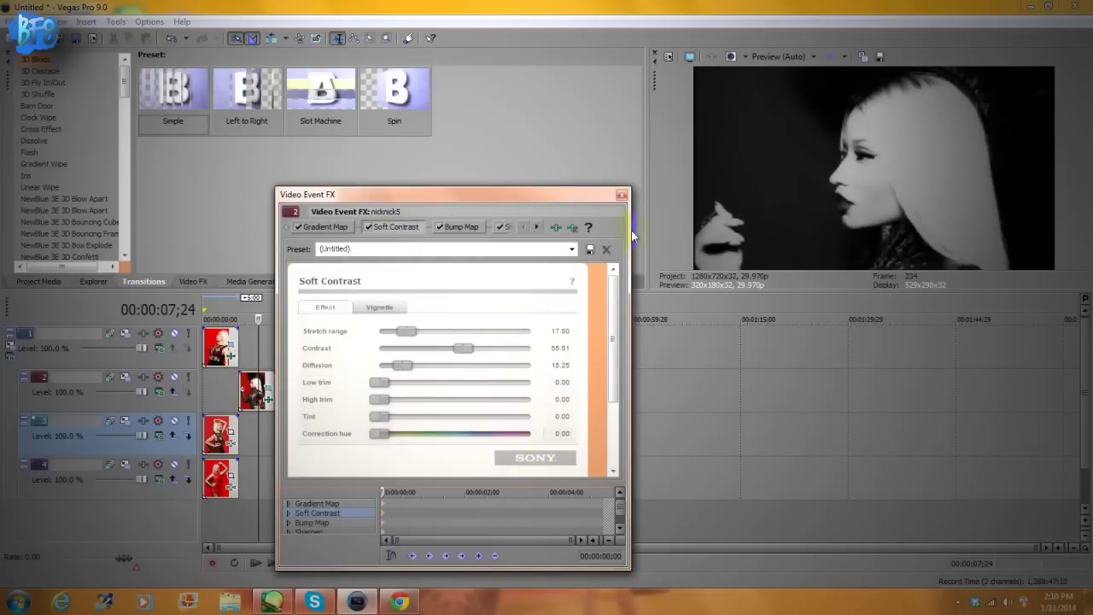
pyautogui.click(622, 196)
# Copy the Soft Contrast keyframe from the first picture's video effects.
pyautogui.click(230, 355)
pyautogui.click(396, 227)
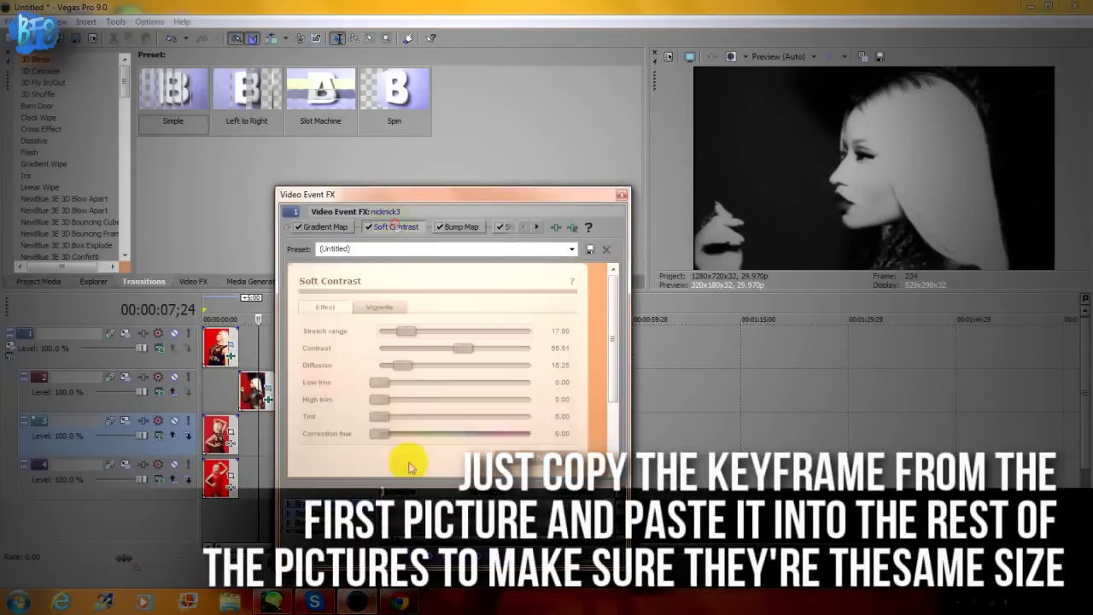
pyautogui.click(379, 512)
pyautogui.rightClick(378, 512)
pyautogui.click(410, 390)
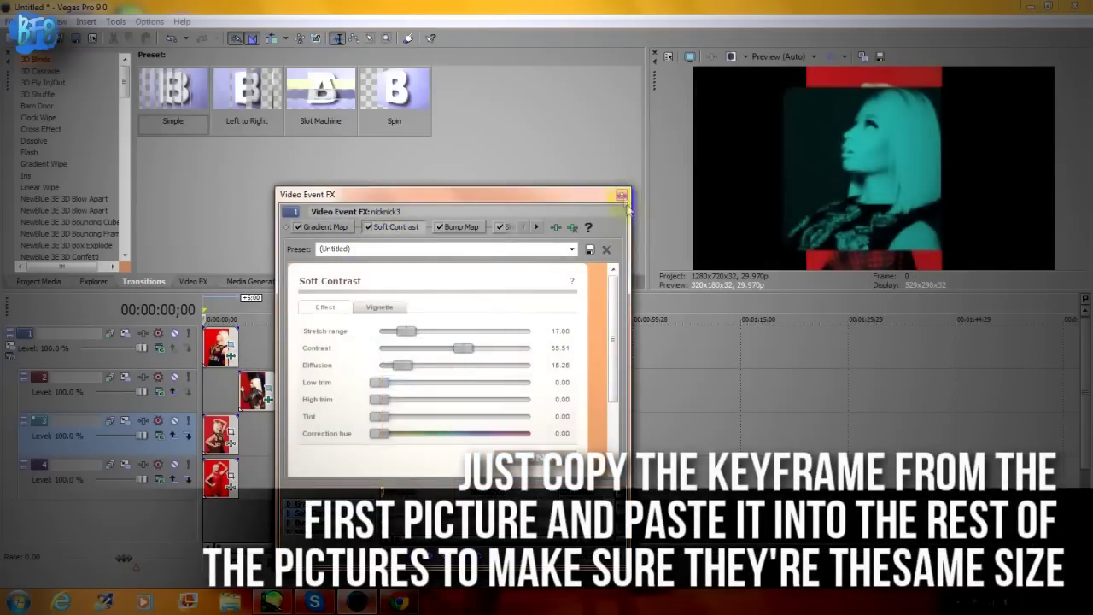
pyautogui.click(621, 195)
# Paste the copied Soft Contrast keyframe into the track 2 picture's video effects.
pyautogui.click(277, 426)
pyautogui.click(268, 399)
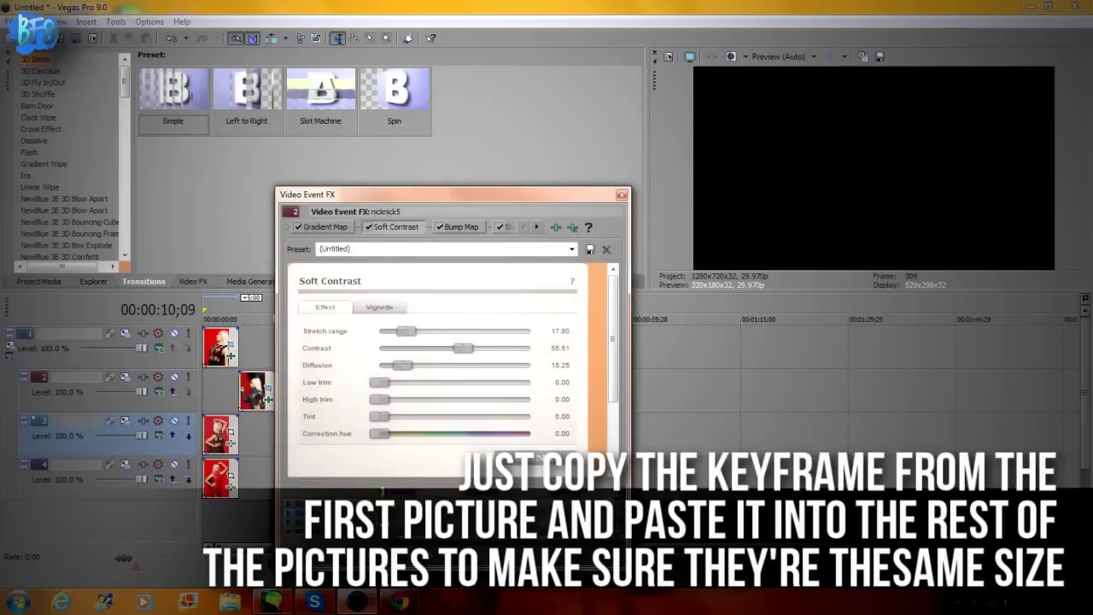
pyautogui.rightClick(383, 492)
pyautogui.click(414, 401)
pyautogui.click(621, 195)
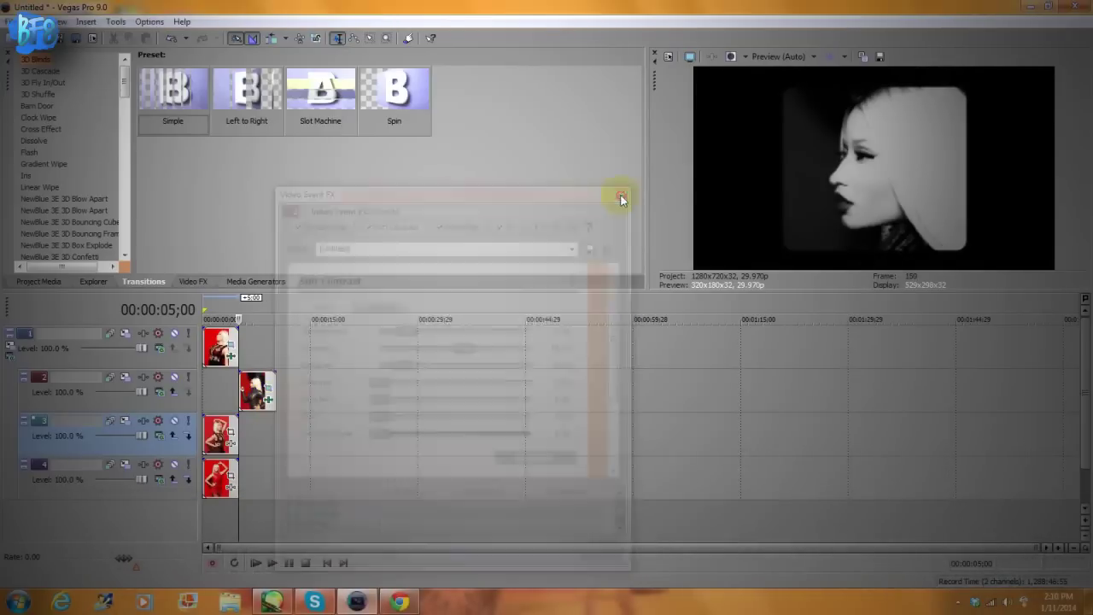
# Place the track 3 picture after the second one, crop it with Match Output Aspect and shift the crop frame up over the face.
pyautogui.moveTo(224, 453); pyautogui.dragTo(304, 462)
pyautogui.click(300, 461)
pyautogui.click(310, 443)
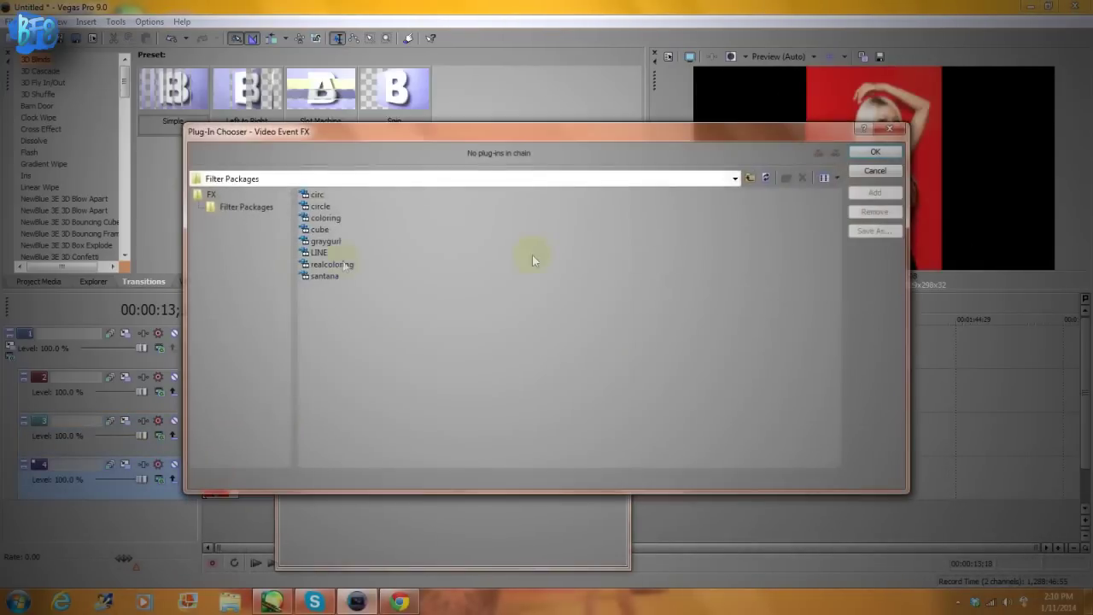
pyautogui.click(866, 176)
pyautogui.click(310, 427)
pyautogui.rightClick(476, 325)
pyautogui.click(519, 389)
pyautogui.moveTo(504, 317); pyautogui.dragTo(495, 267)
pyautogui.click(722, 145)
# Apply the graygurl filter package to the track 3 picture and paste the copied keyframe into its Soft Contrast effect.
pyautogui.click(309, 440)
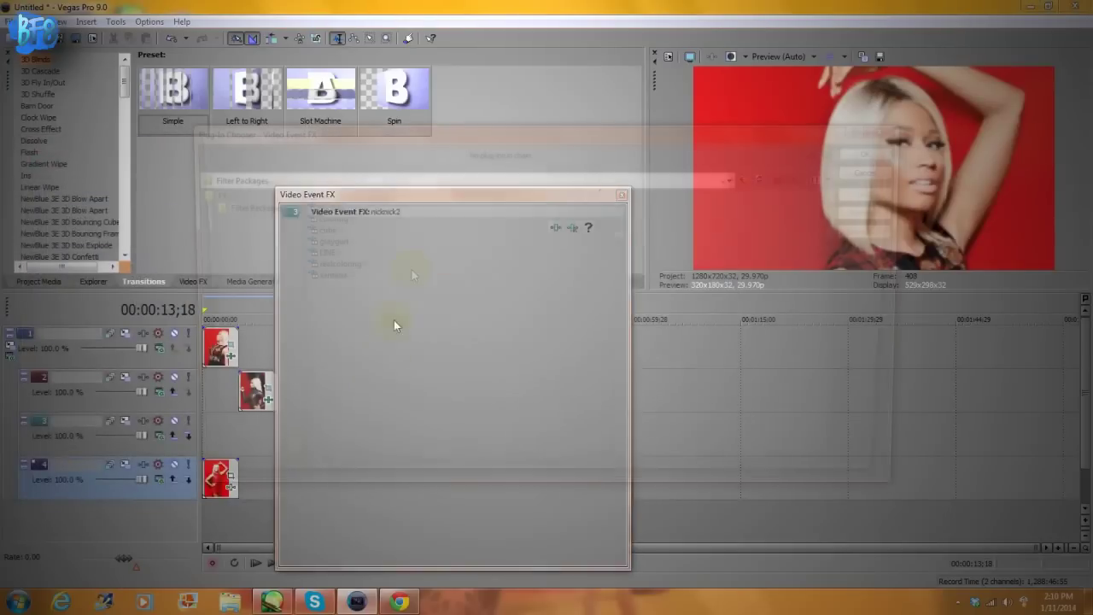
pyautogui.doubleClick(331, 242)
pyautogui.click(875, 151)
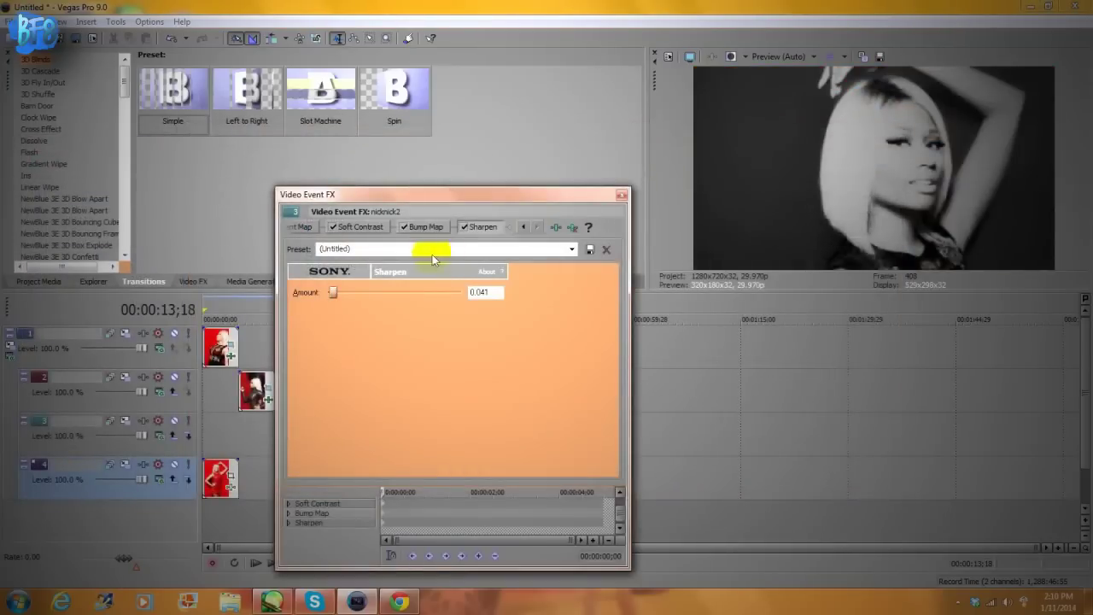
pyautogui.click(363, 229)
pyautogui.rightClick(427, 390)
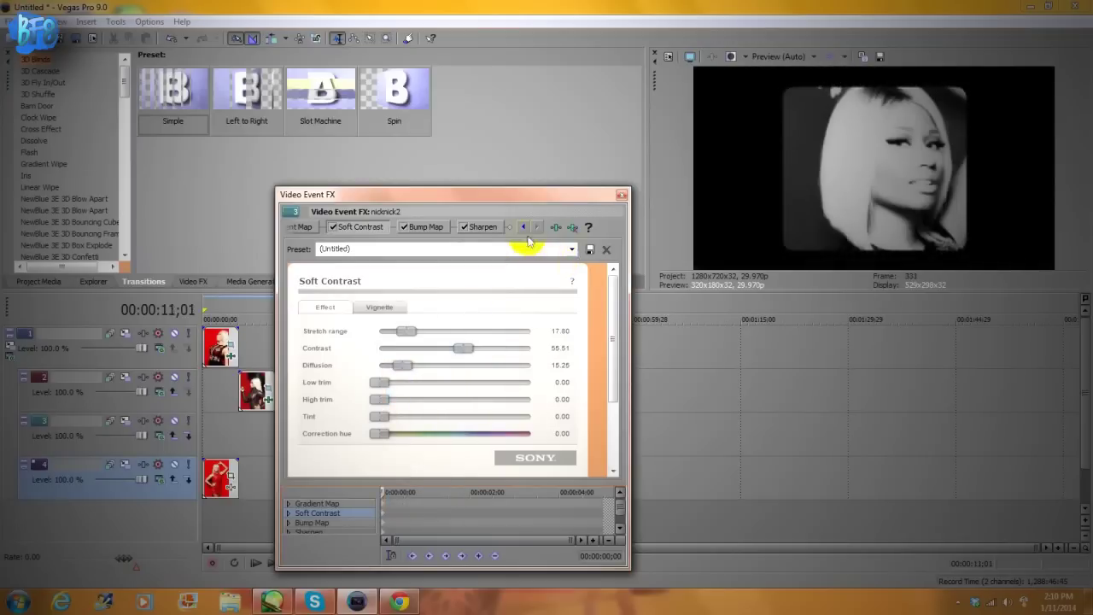
# Move the light Gradient Map stop of the track 3 picture slightly toward the dark end.
pyautogui.click(522, 226)
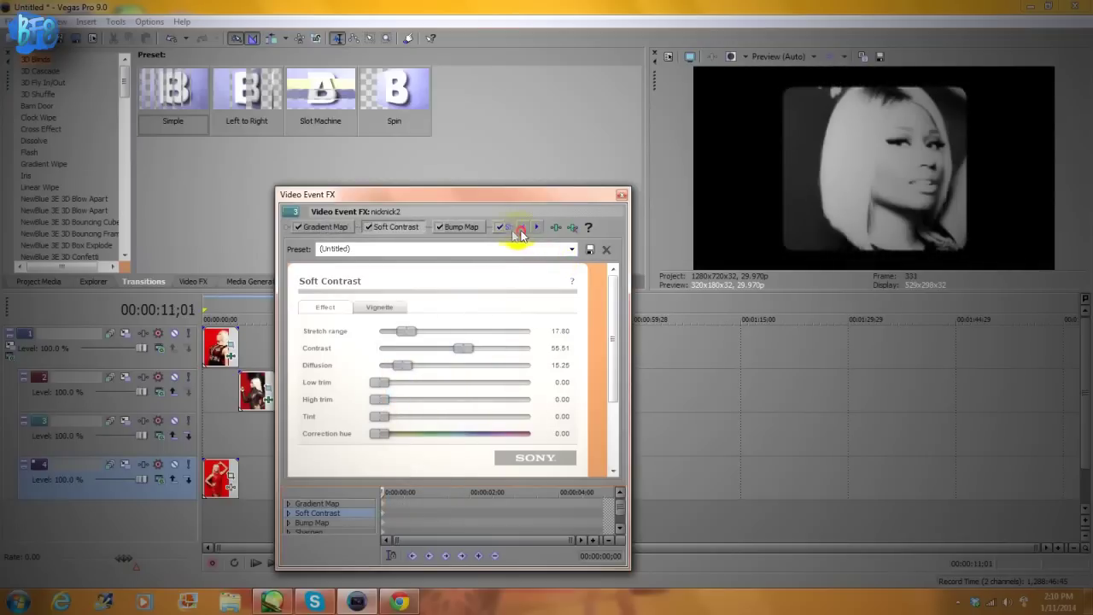
pyautogui.click(323, 226)
pyautogui.click(485, 299)
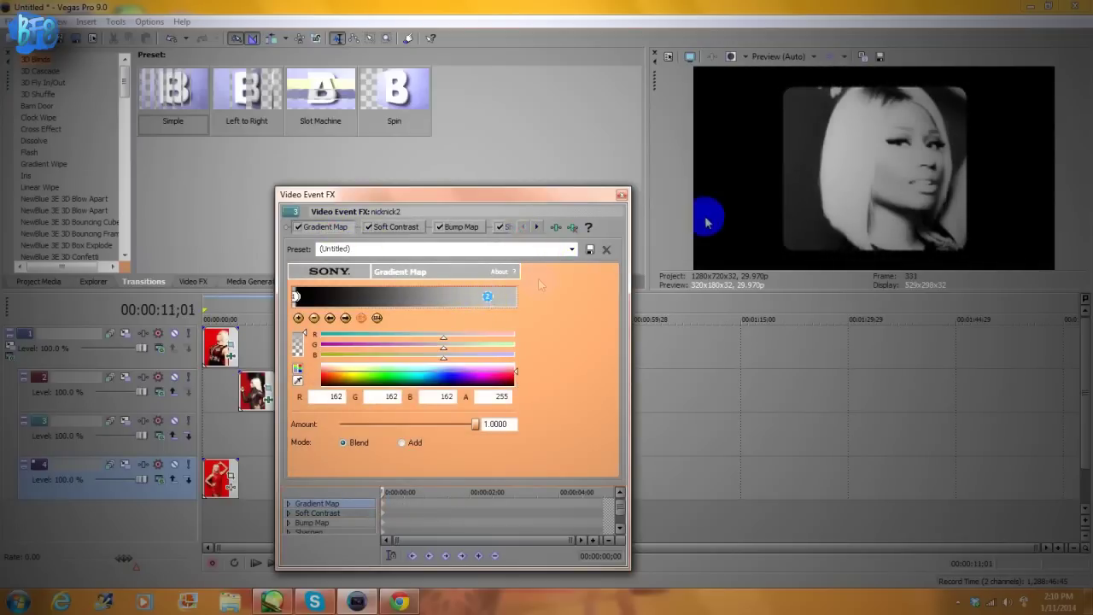
pyautogui.click(625, 198)
# Place the track 4 picture after the third one, crop it with Match Output Aspect and shift the crop frame up over the face.
pyautogui.moveTo(220, 478); pyautogui.dragTo(345, 483)
pyautogui.click(345, 480)
pyautogui.rightClick(477, 346)
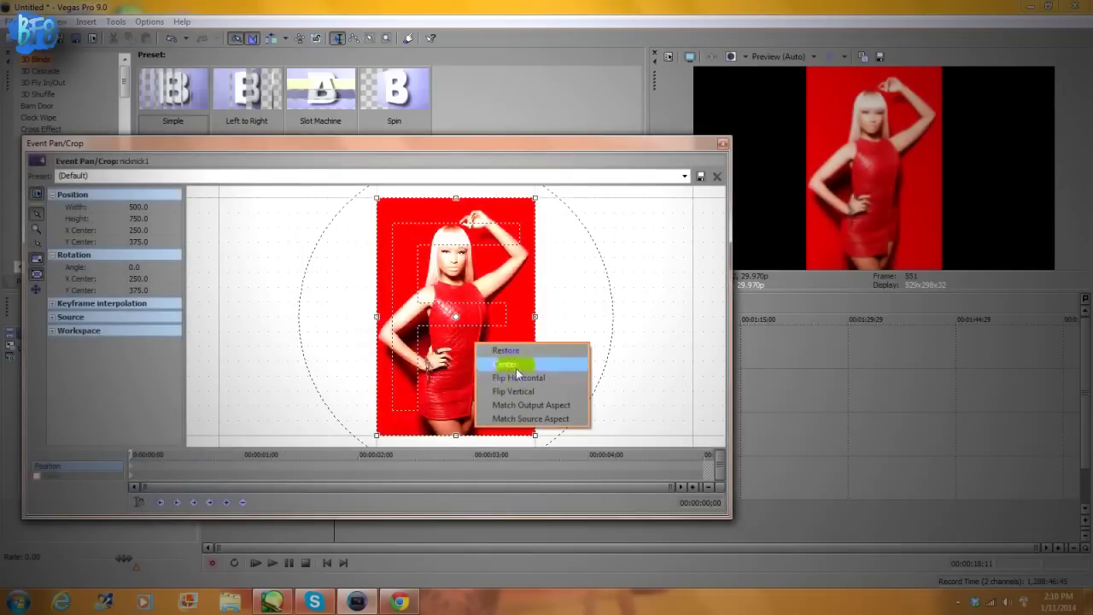
pyautogui.click(521, 405)
pyautogui.moveTo(492, 317); pyautogui.dragTo(490, 259)
pyautogui.moveTo(497, 305); pyautogui.dragTo(502, 268)
pyautogui.click(723, 150)
# Apply the graygurl filter package to the track 4 picture and adjust the position of its light Gradient Map stop.
pyautogui.click(369, 473)
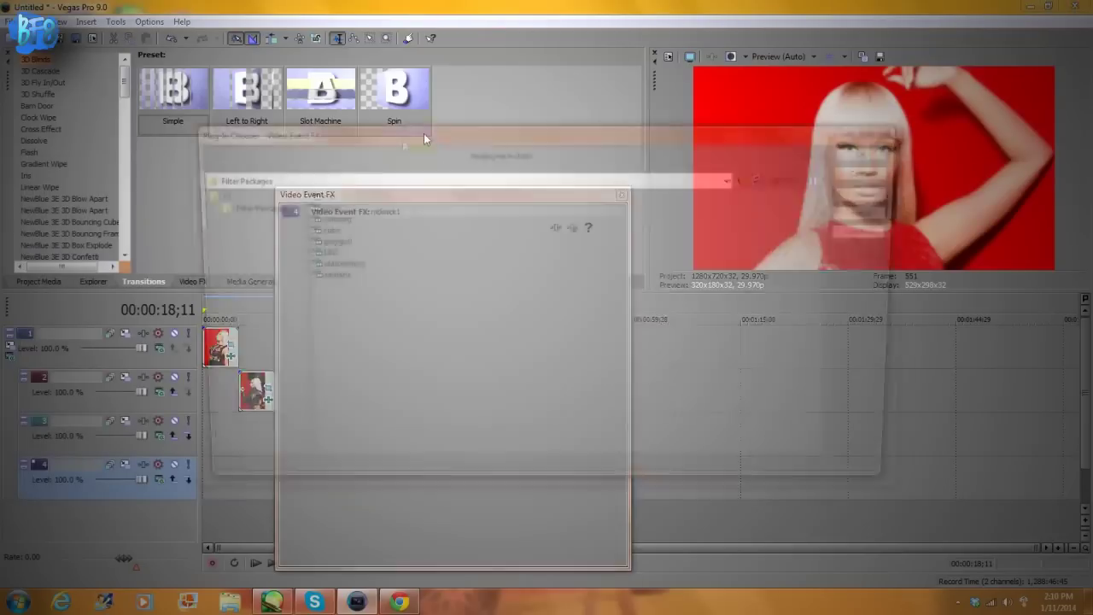
pyautogui.click(326, 242)
pyautogui.click(880, 152)
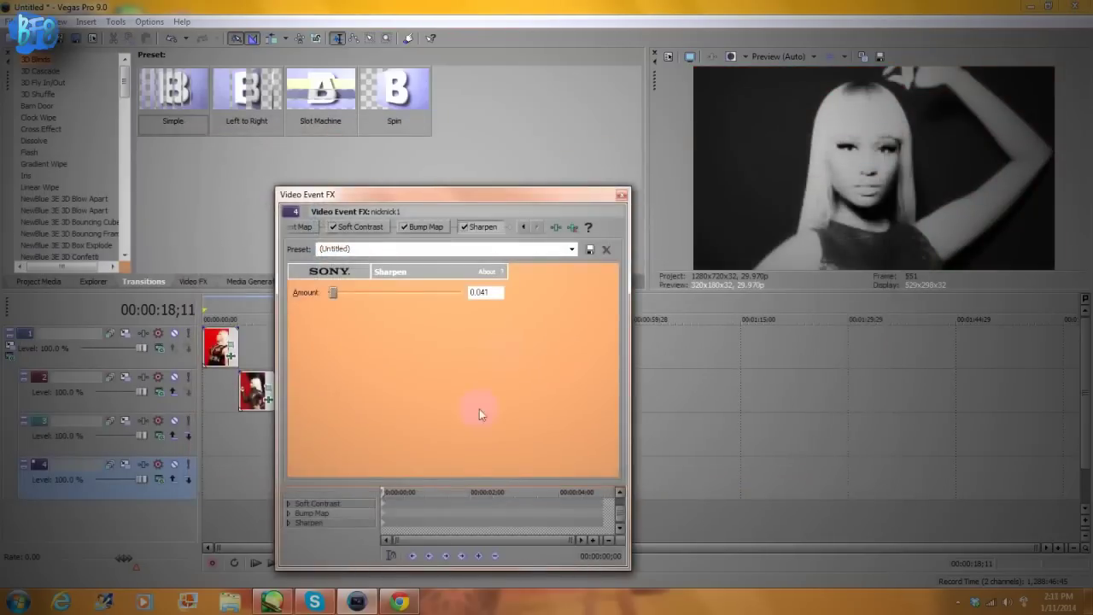
pyautogui.click(526, 229)
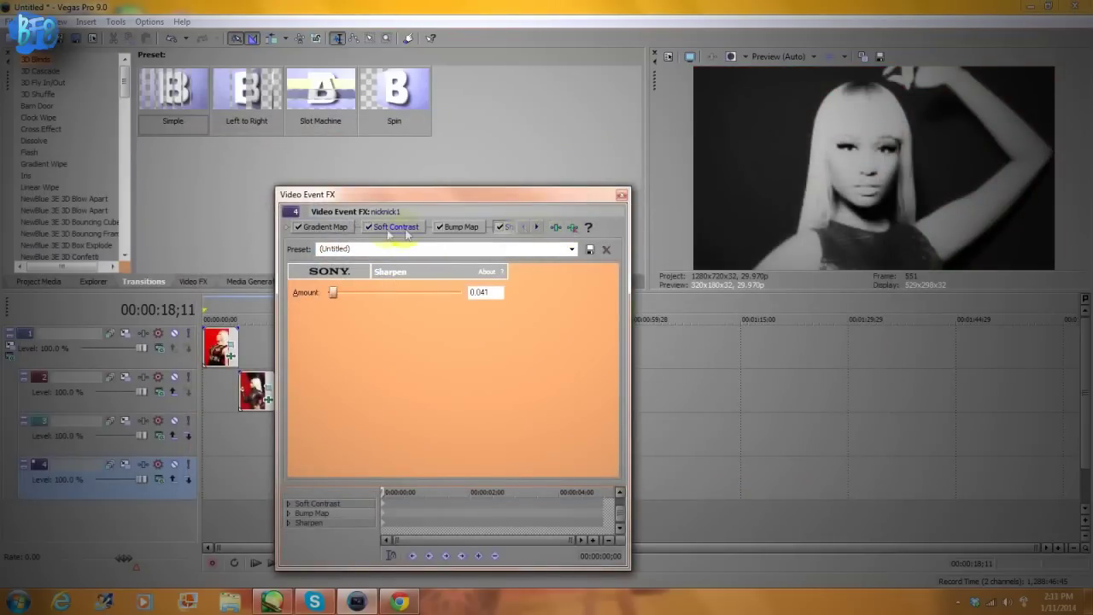
pyautogui.click(325, 227)
pyautogui.moveTo(484, 300); pyautogui.dragTo(493, 304)
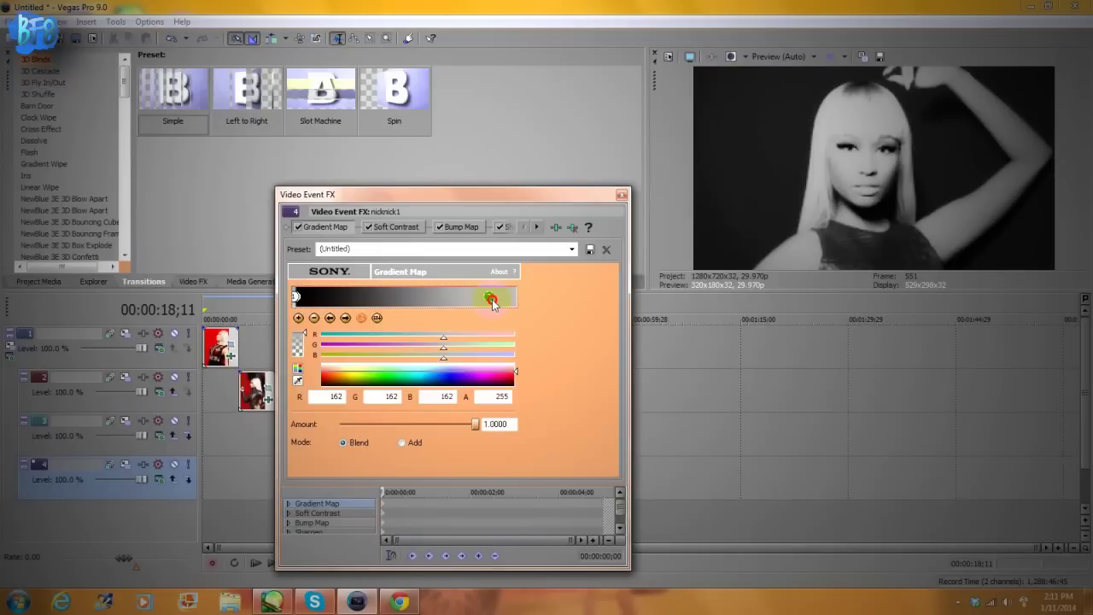
# Paste the copied Soft Contrast keyframe into the track 4 picture's video effects.
pyautogui.click(381, 514)
pyautogui.rightClick(380, 513)
pyautogui.click(408, 401)
pyautogui.click(621, 195)
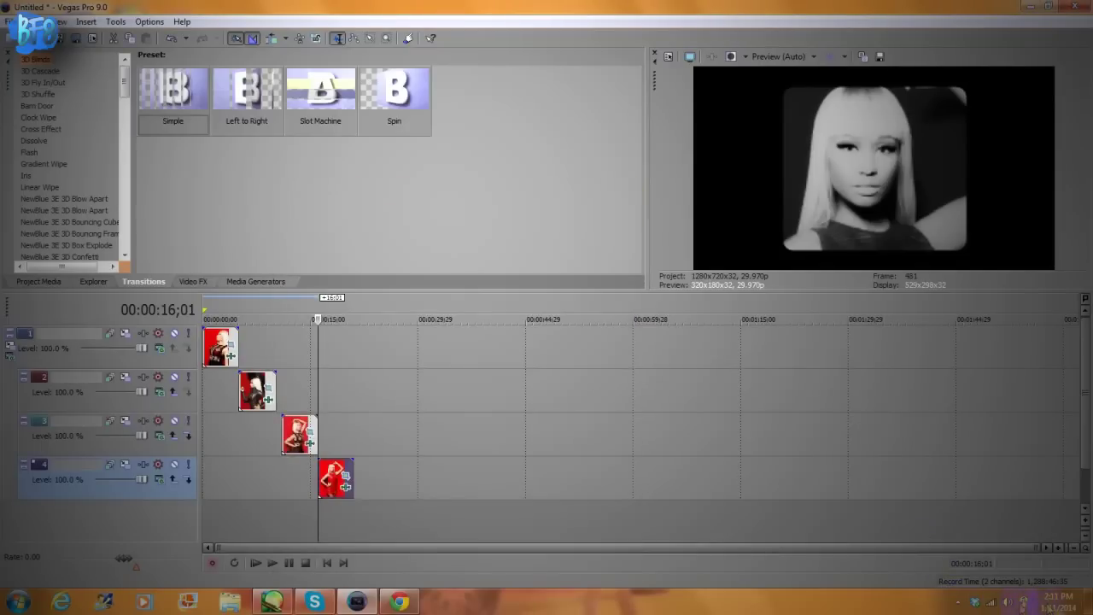
pyautogui.click(959, 603)
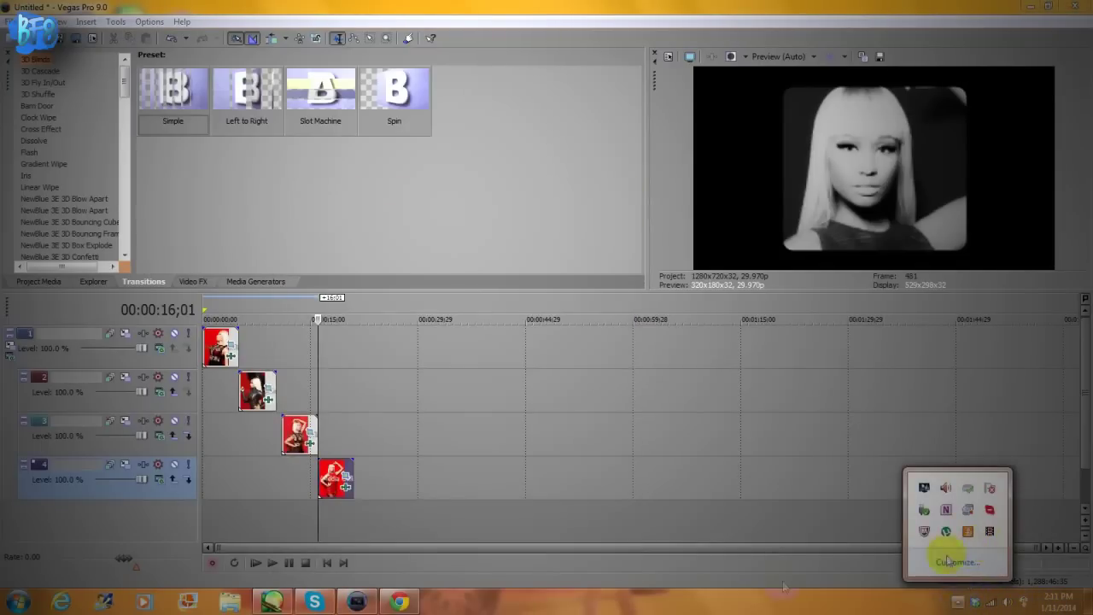
pyautogui.click(334, 485)
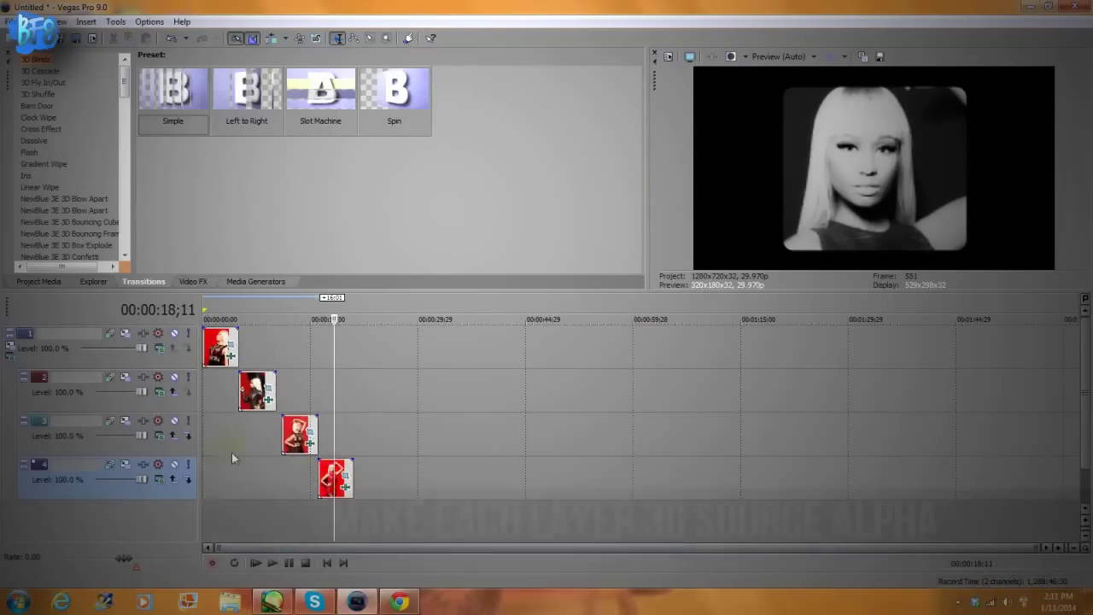
# Move the pictures on tracks 2, 3 and 4 back to the start of the timeline.
pyautogui.click(233, 396)
pyautogui.moveTo(256, 393); pyautogui.dragTo(220, 393)
pyautogui.moveTo(310, 440); pyautogui.dragTo(232, 445)
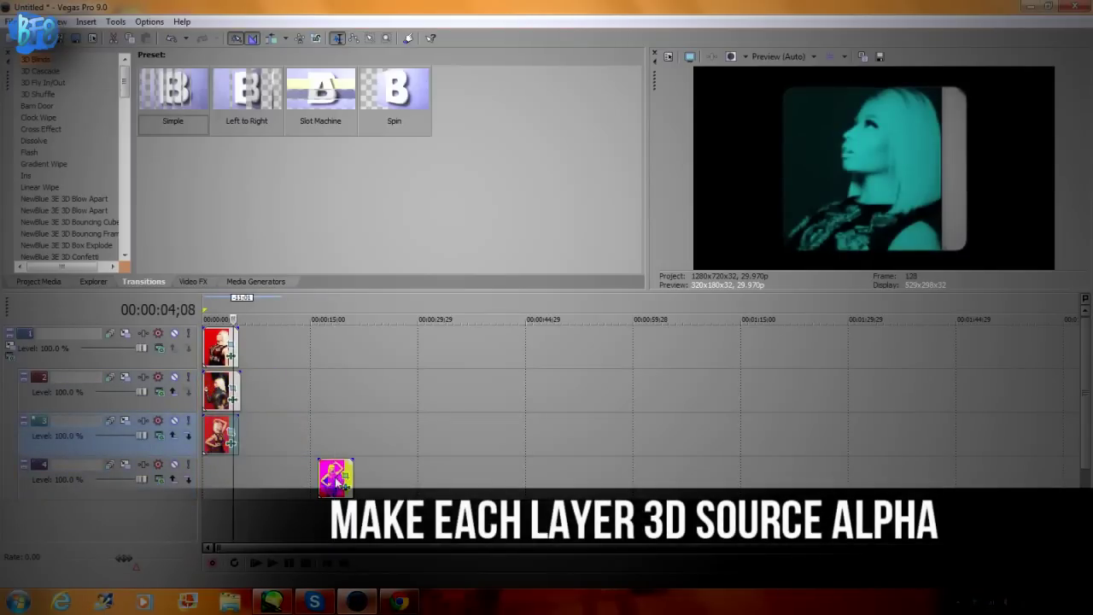
pyautogui.moveTo(337, 483); pyautogui.dragTo(222, 482)
# Set the compositing mode of tracks 2, 3 and 4 and the parent compositing mode of track 1 to 3D Source Alpha.
pyautogui.click(158, 391)
pyautogui.click(209, 177)
pyautogui.click(158, 435)
pyautogui.click(190, 221)
pyautogui.click(158, 479)
pyautogui.click(200, 267)
pyautogui.click(10, 348)
pyautogui.click(59, 141)
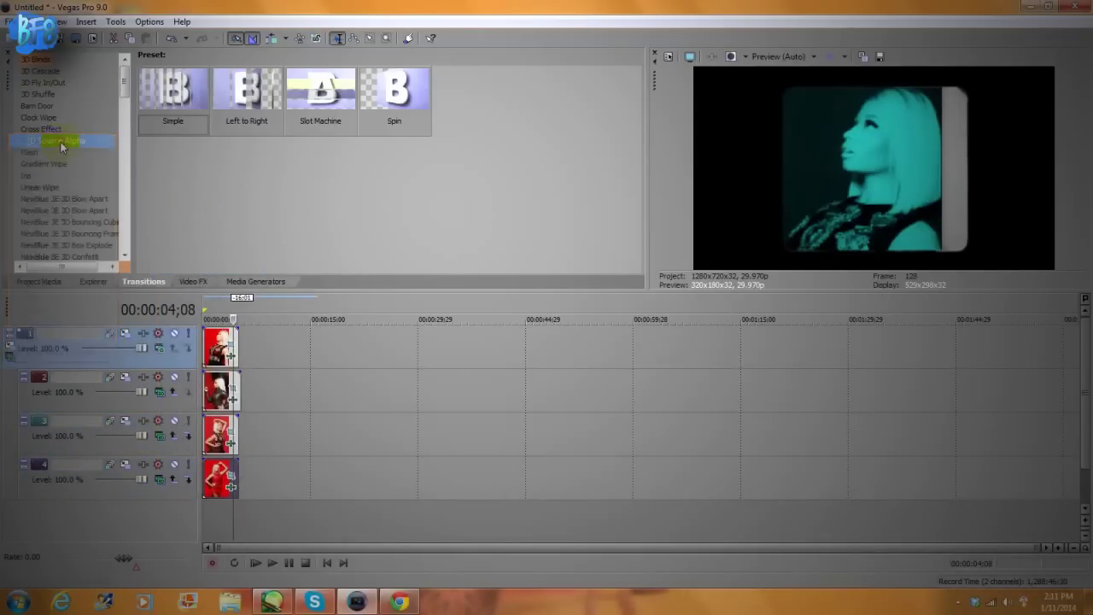
# Move the pictures on tracks 2 and 3 to about 11 seconds and the track 4 picture to about 7 seconds.
pyautogui.moveTo(214, 482); pyautogui.dragTo(266, 480)
pyautogui.moveTo(225, 451); pyautogui.dragTo(306, 447)
pyautogui.moveTo(208, 398); pyautogui.dragTo(232, 398)
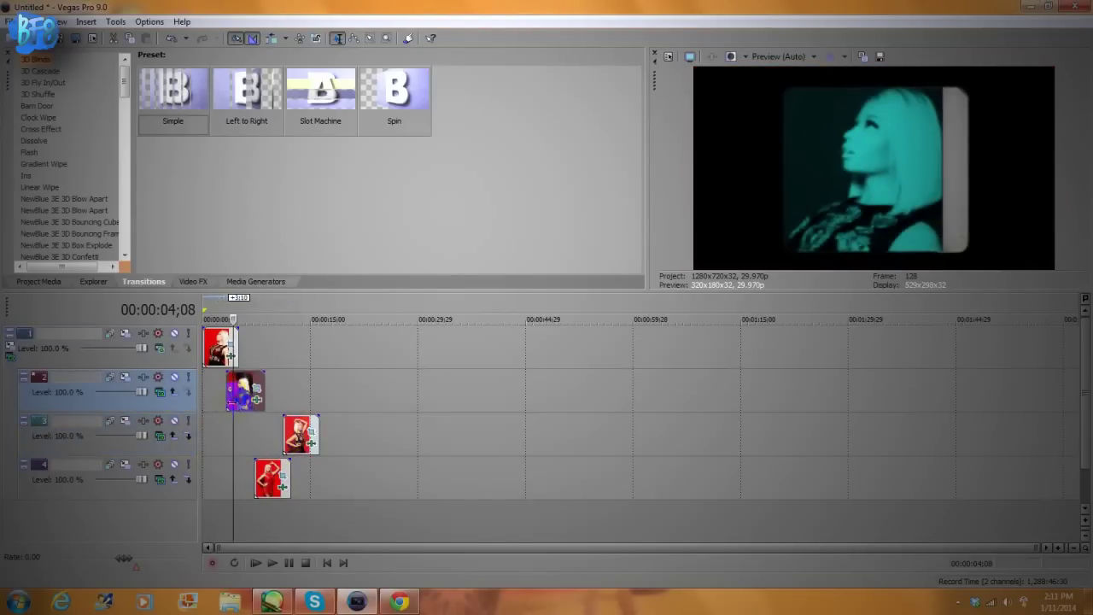
pyautogui.click(210, 440)
pyautogui.scroll(2, 256, 434)
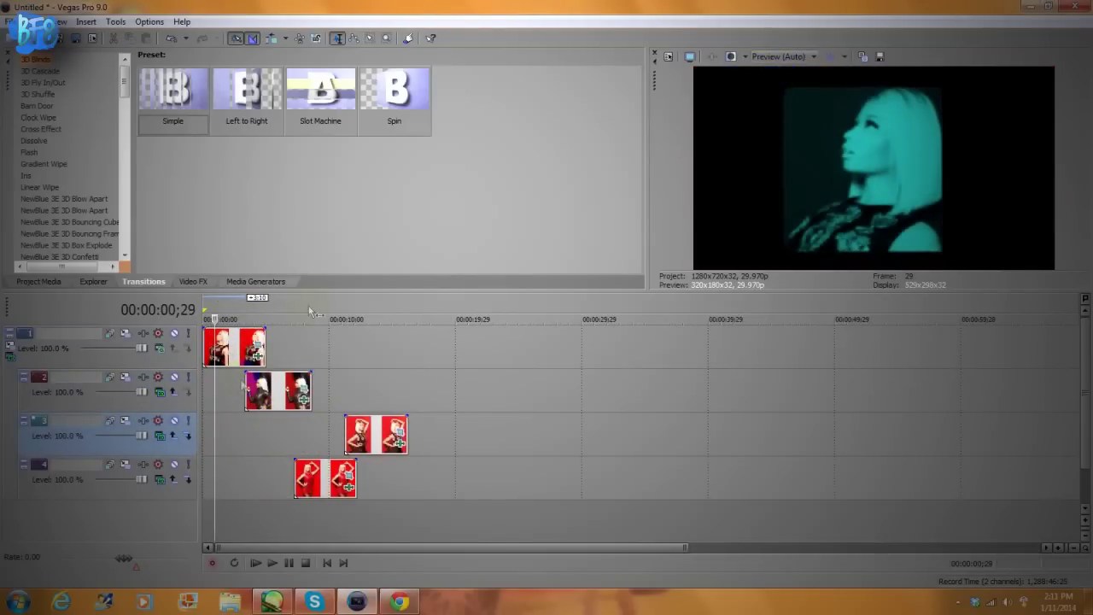
pyautogui.moveTo(287, 393); pyautogui.dragTo(345, 373)
# Set the compositing mode of track 1 to 3D Source Alpha after trying Source Alpha.
pyautogui.click(159, 347)
pyautogui.click(207, 365)
pyautogui.click(160, 349)
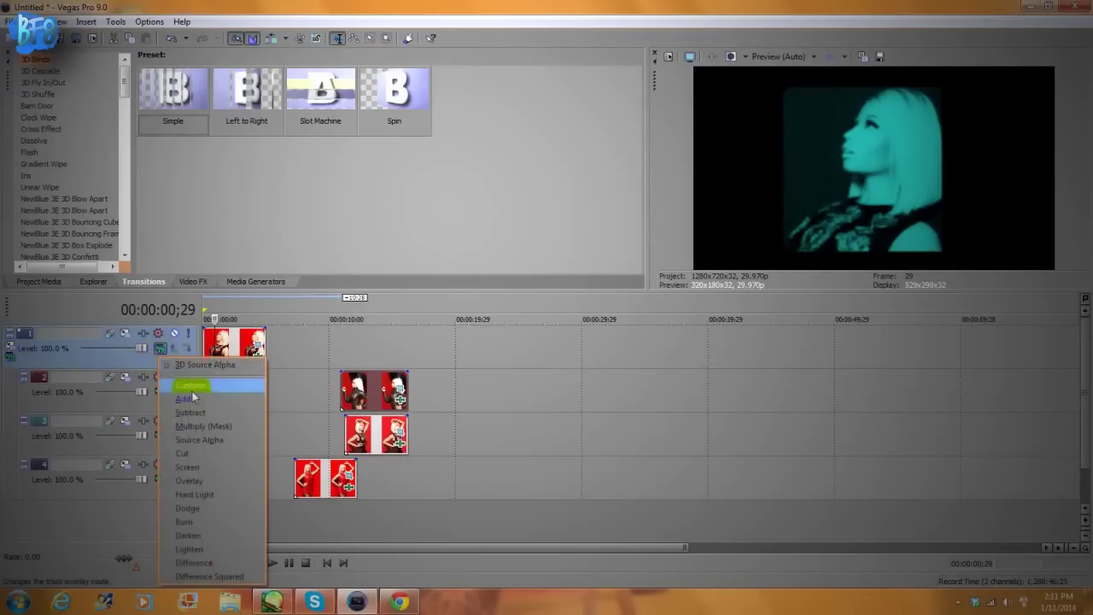
pyautogui.click(210, 440)
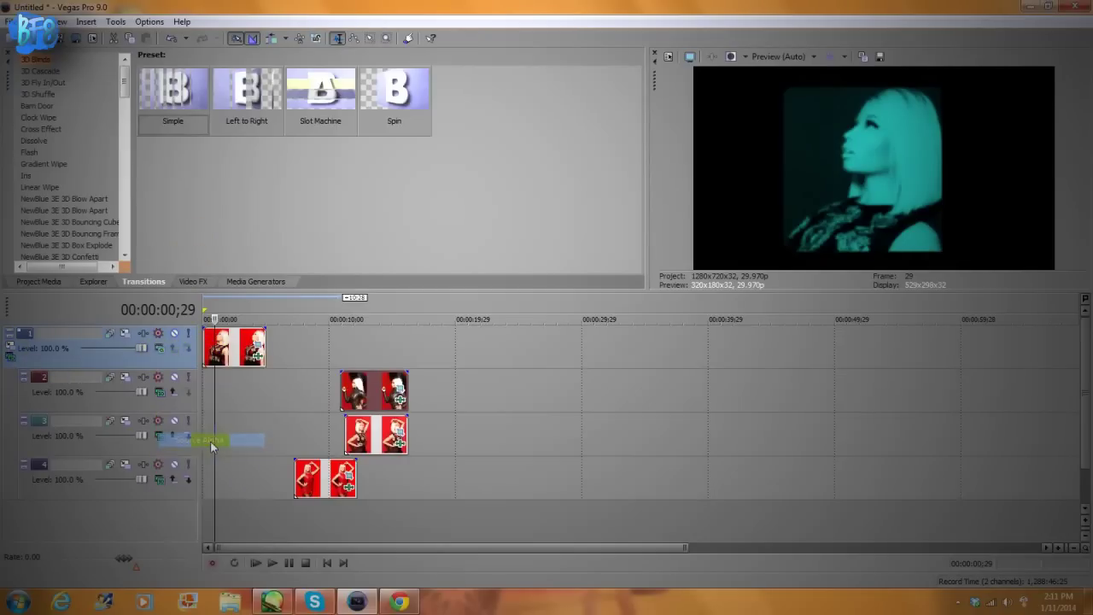
pyautogui.click(241, 395)
pyautogui.click(159, 349)
pyautogui.click(189, 367)
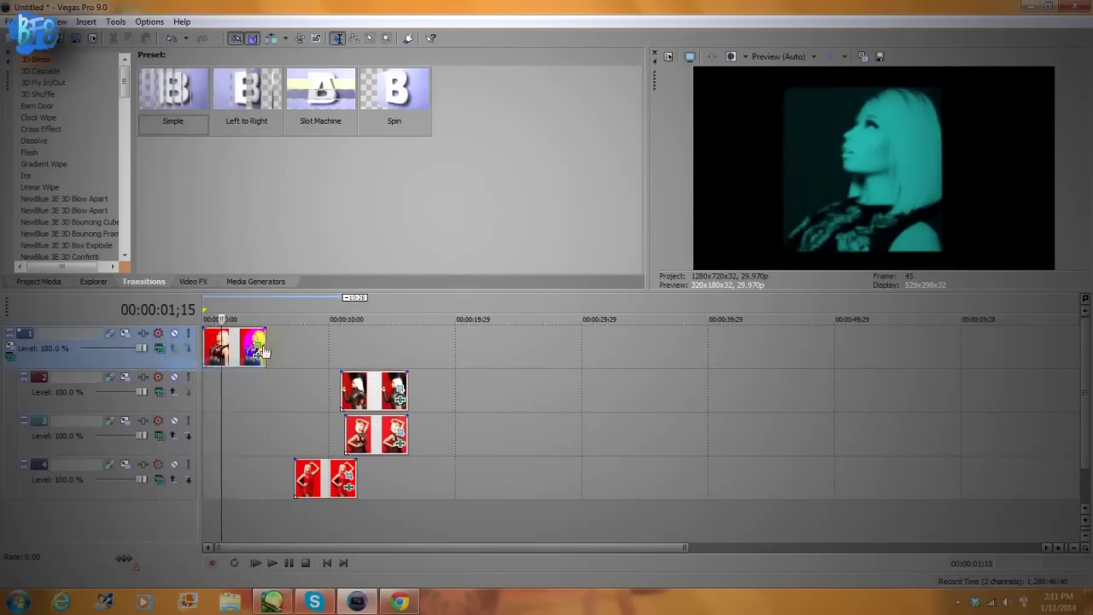
# Reframe the track 1 picture with Event Pan/Crop so the head and shoulders fill the rounded frame.
pyautogui.click(258, 345)
pyautogui.moveTo(557, 293); pyautogui.dragTo(529, 299)
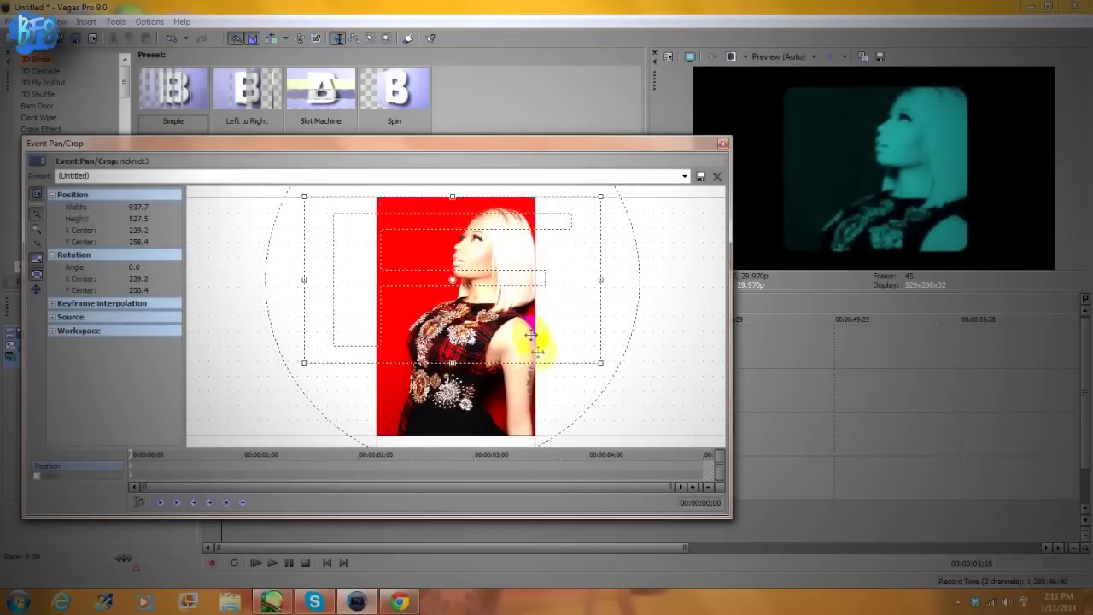
pyautogui.moveTo(533, 365); pyautogui.dragTo(523, 349)
pyautogui.moveTo(501, 305); pyautogui.dragTo(503, 307)
pyautogui.click(723, 143)
# Return the track 2 picture to the timeline start and turn it in 3D beside the track 1 picture using Track Motion.
pyautogui.moveTo(380, 393); pyautogui.dragTo(241, 393)
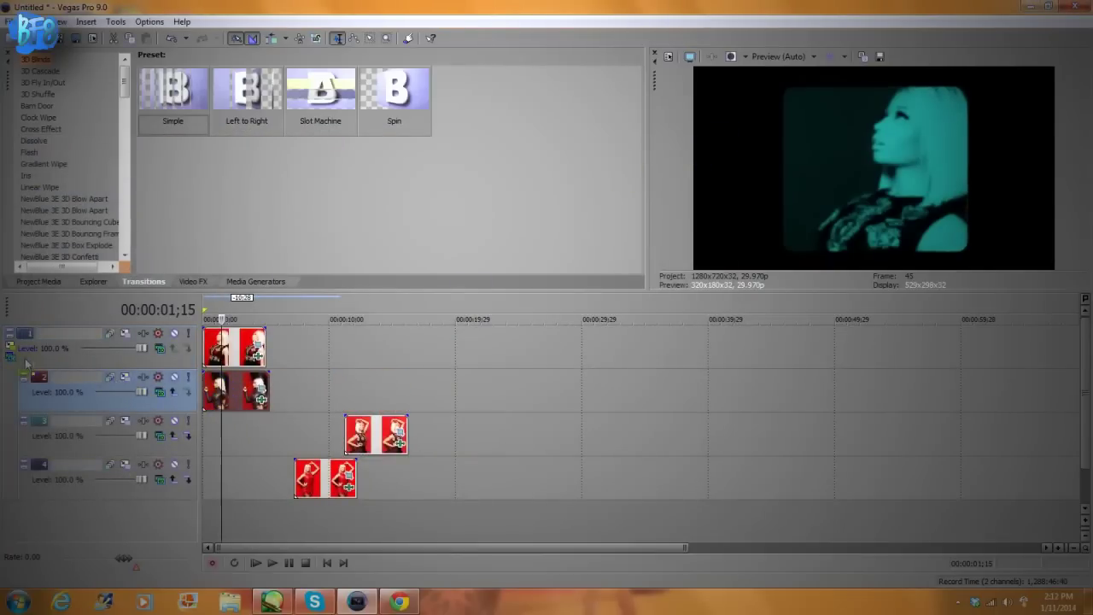
pyautogui.click(124, 379)
pyautogui.moveTo(469, 380); pyautogui.dragTo(496, 415)
pyautogui.click(724, 174)
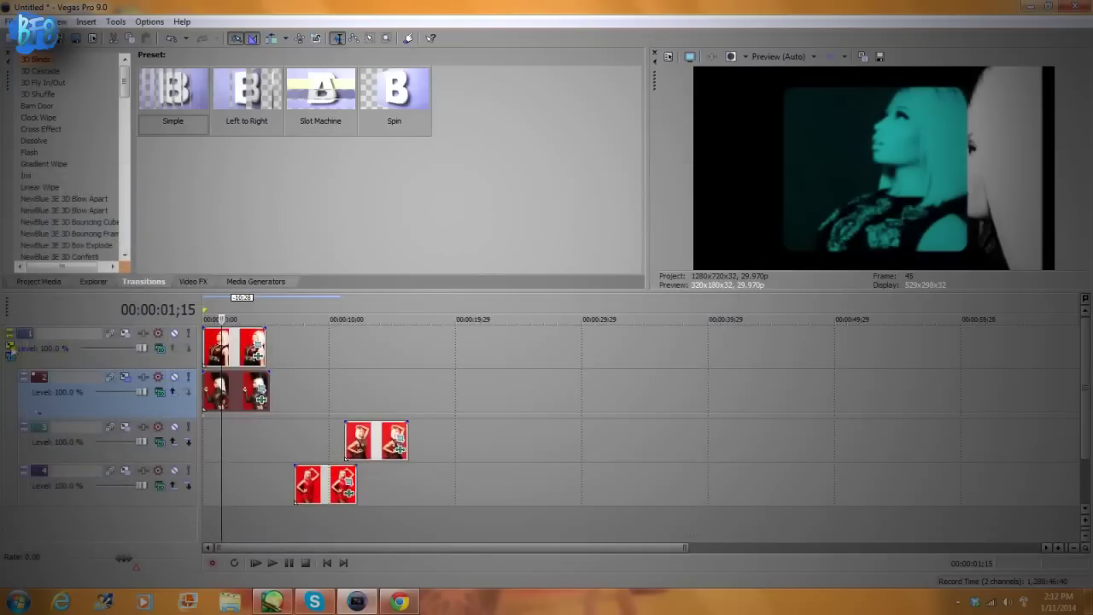
# Rotate the track 1 parent motion to show the side face, and adjust the size and position of track 2.
pyautogui.click(10, 349)
pyautogui.moveTo(464, 379); pyautogui.dragTo(459, 384)
pyautogui.click(725, 174)
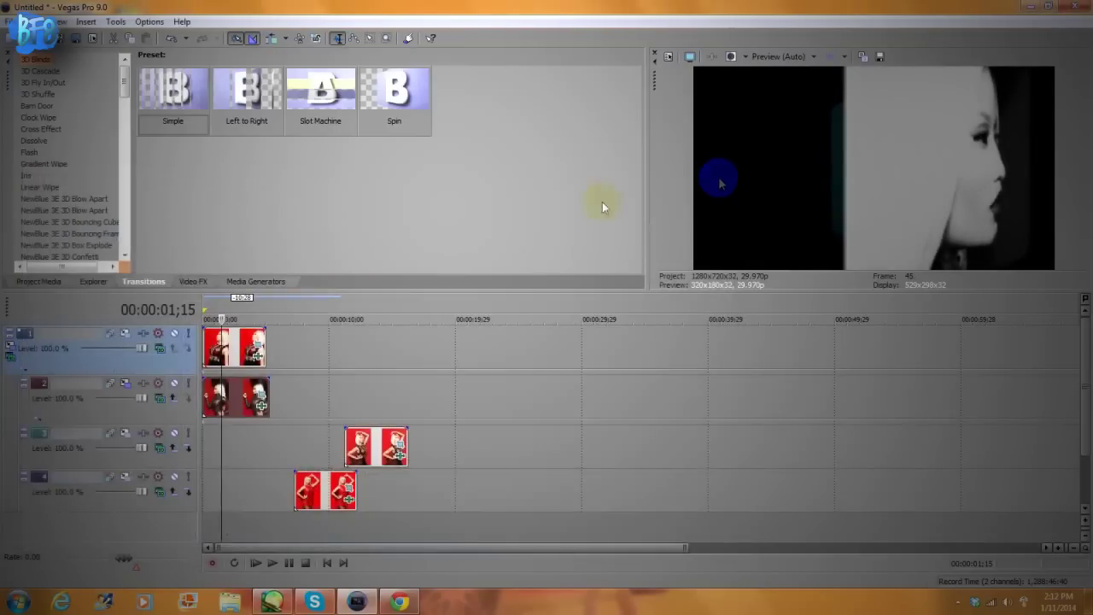
pyautogui.click(128, 383)
pyautogui.moveTo(488, 385); pyautogui.dragTo(515, 414)
pyautogui.click(723, 175)
# Turn the track 1 parent to Y orientation about -51 and fit track 2 at X 559.41, Y 14.54, width 862.84, orientation 180, -87.2, 180.
pyautogui.click(17, 350)
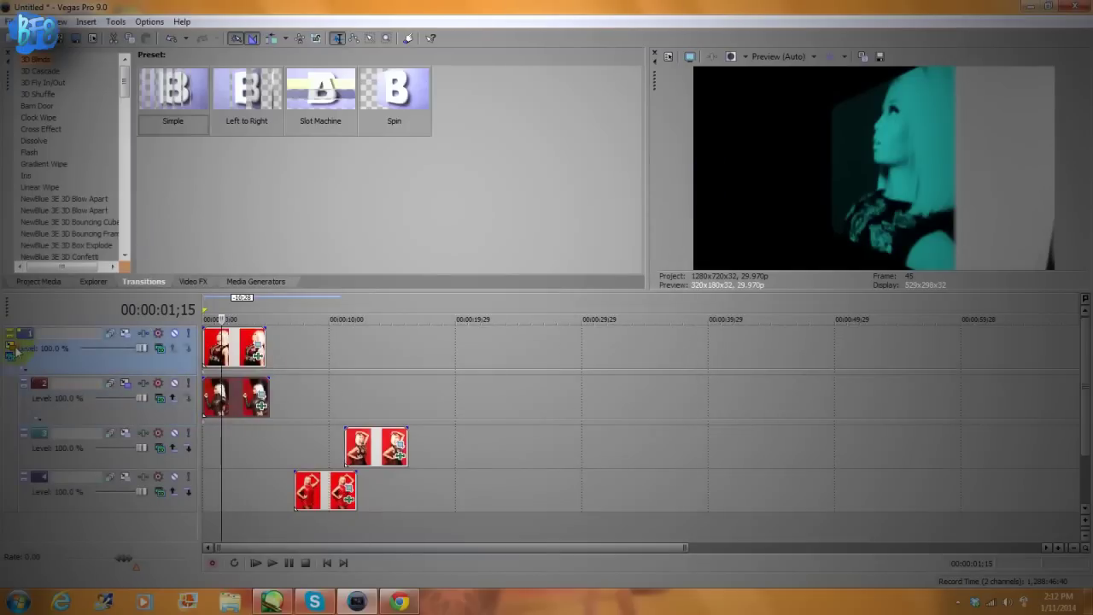
pyautogui.click(8, 348)
pyautogui.moveTo(524, 420); pyautogui.dragTo(464, 416)
pyautogui.click(723, 175)
pyautogui.click(128, 387)
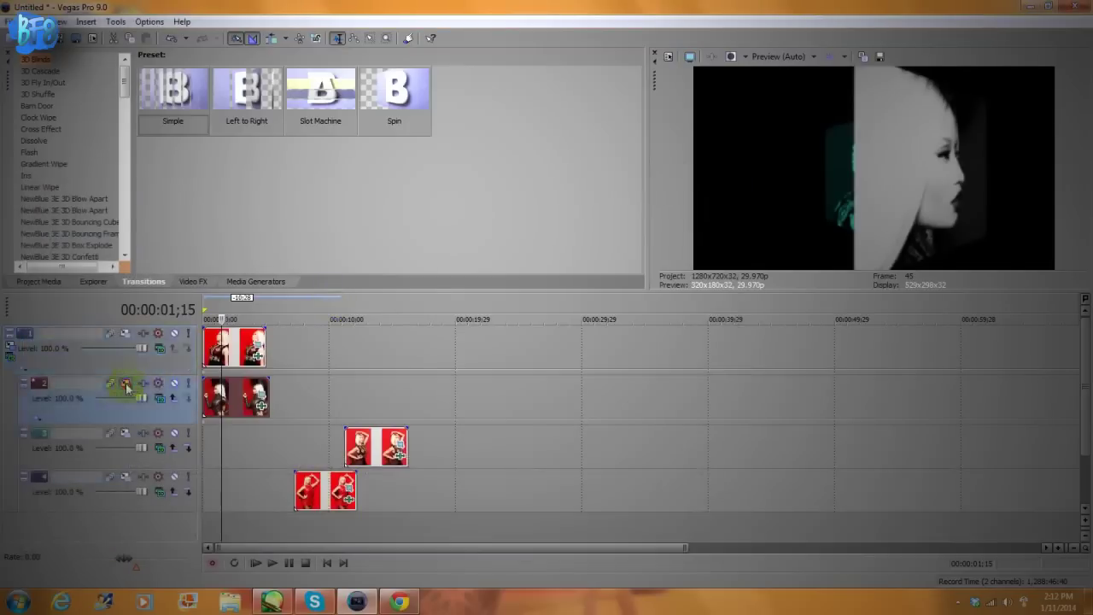
pyautogui.moveTo(517, 384); pyautogui.dragTo(550, 416)
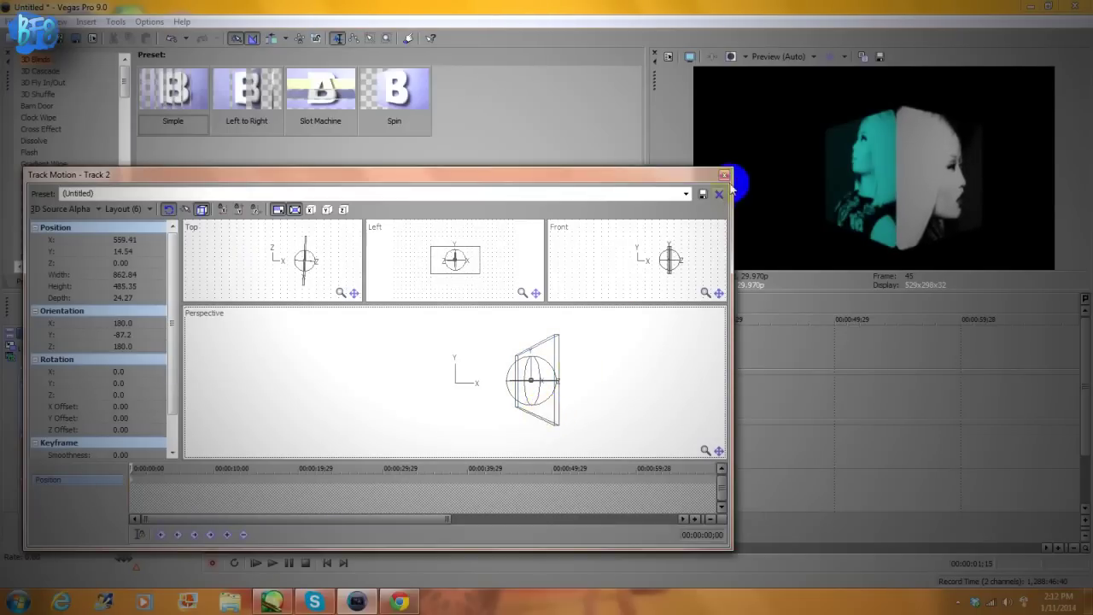
pyautogui.click(725, 175)
# Rotate the track 1 parent to the cube's other side and move track 2 to about X 450.61, Y 8.14.
pyautogui.click(11, 345)
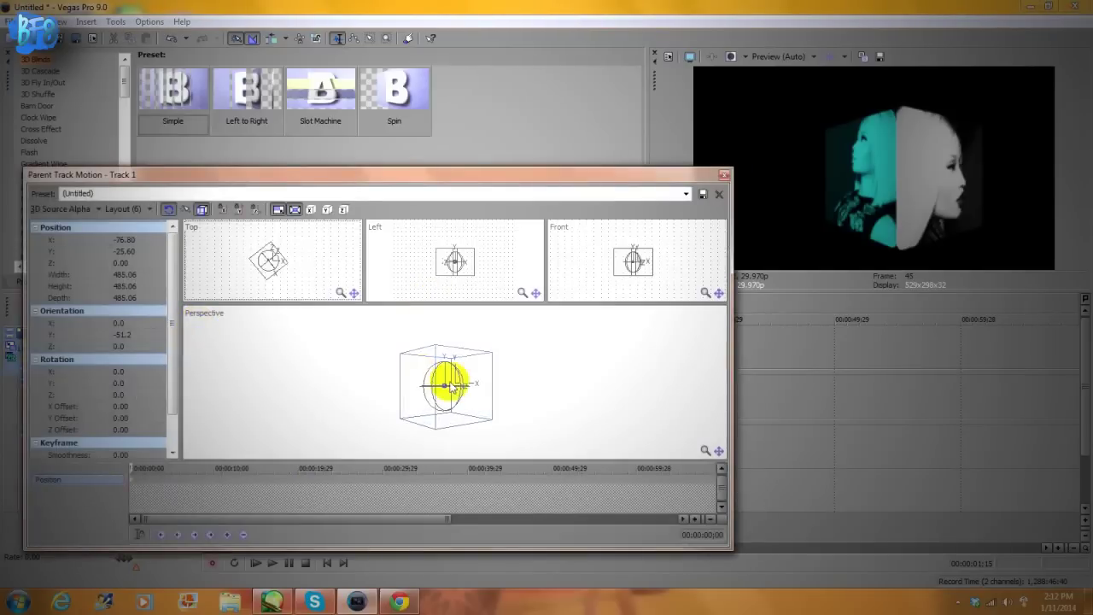
pyautogui.moveTo(446, 383); pyautogui.dragTo(427, 381)
pyautogui.click(724, 175)
pyautogui.click(121, 382)
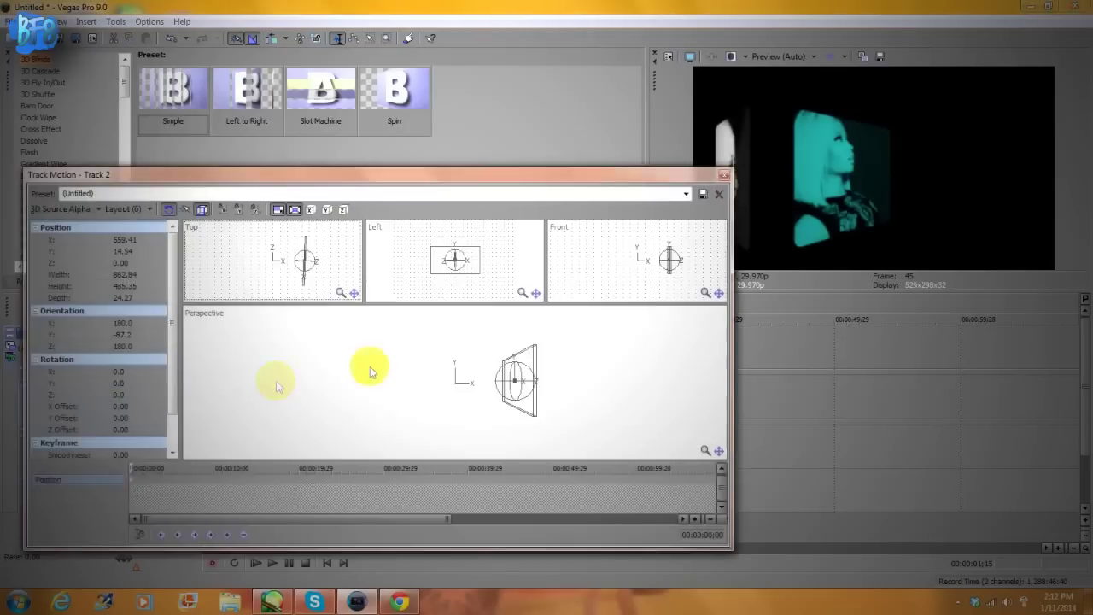
pyautogui.click(527, 402)
pyautogui.moveTo(527, 406); pyautogui.dragTo(512, 408)
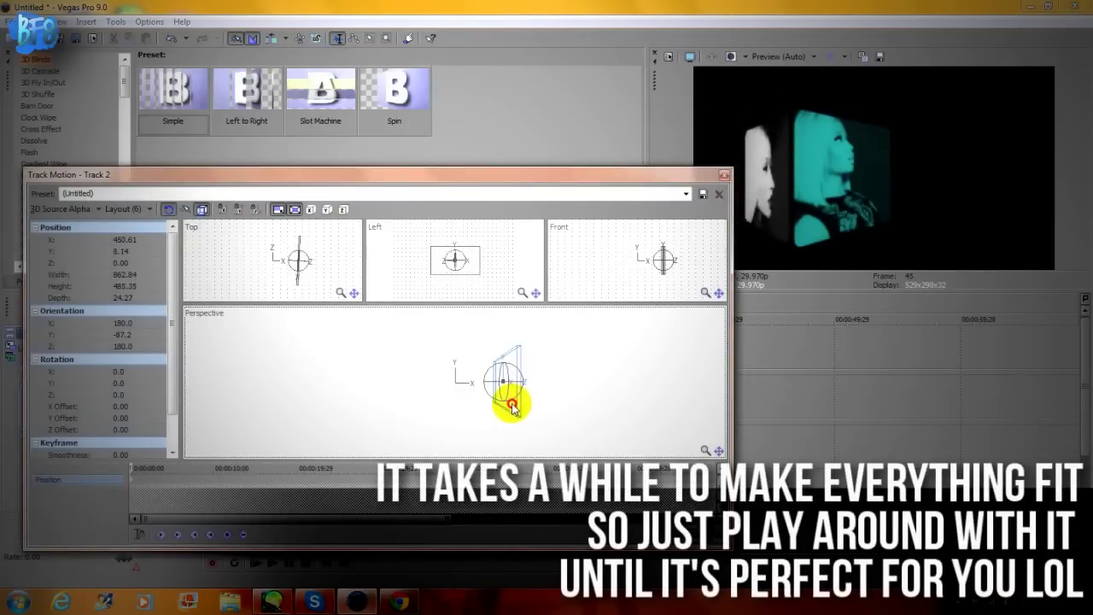
pyautogui.click(724, 176)
# Add a White solid color generated clip at the timeline start on a new track below the pictures.
pyautogui.click(38, 281)
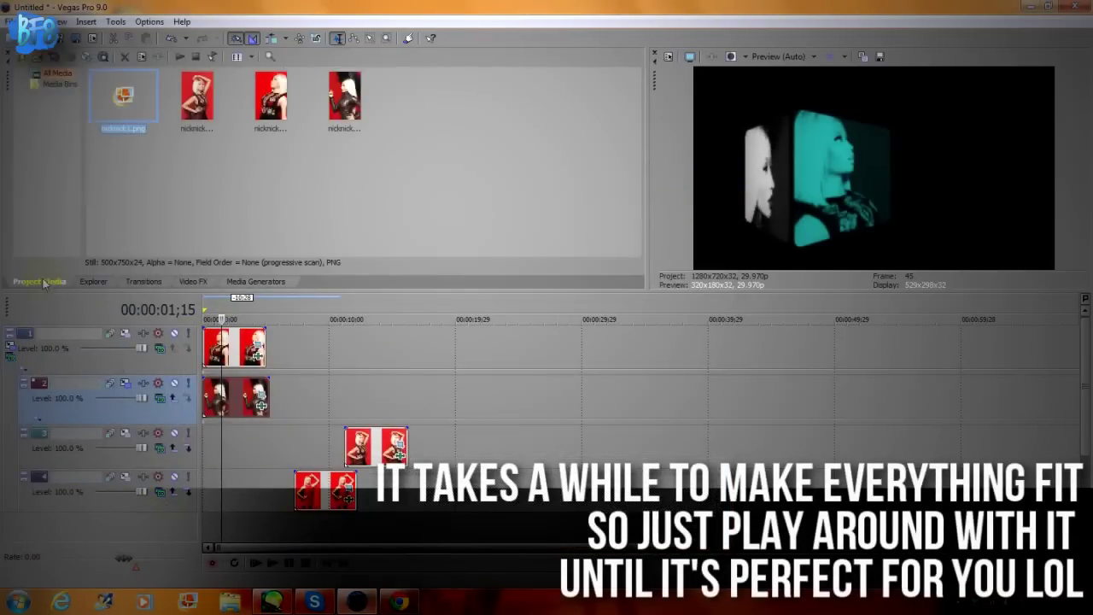
pyautogui.click(144, 281)
pyautogui.click(256, 281)
pyautogui.click(39, 119)
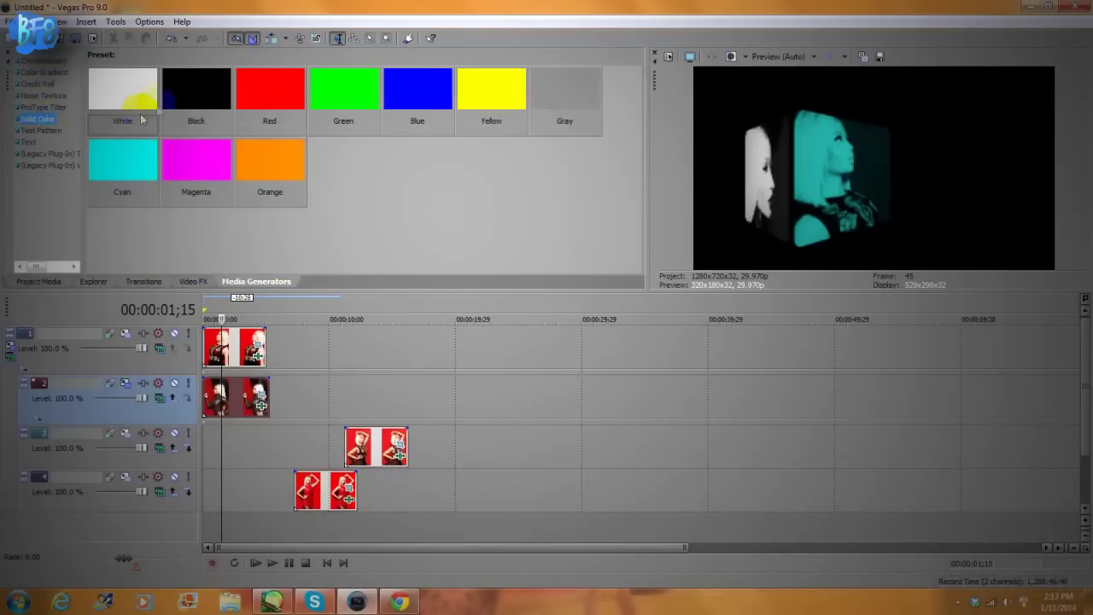
pyautogui.moveTo(247, 484); pyautogui.dragTo(248, 487)
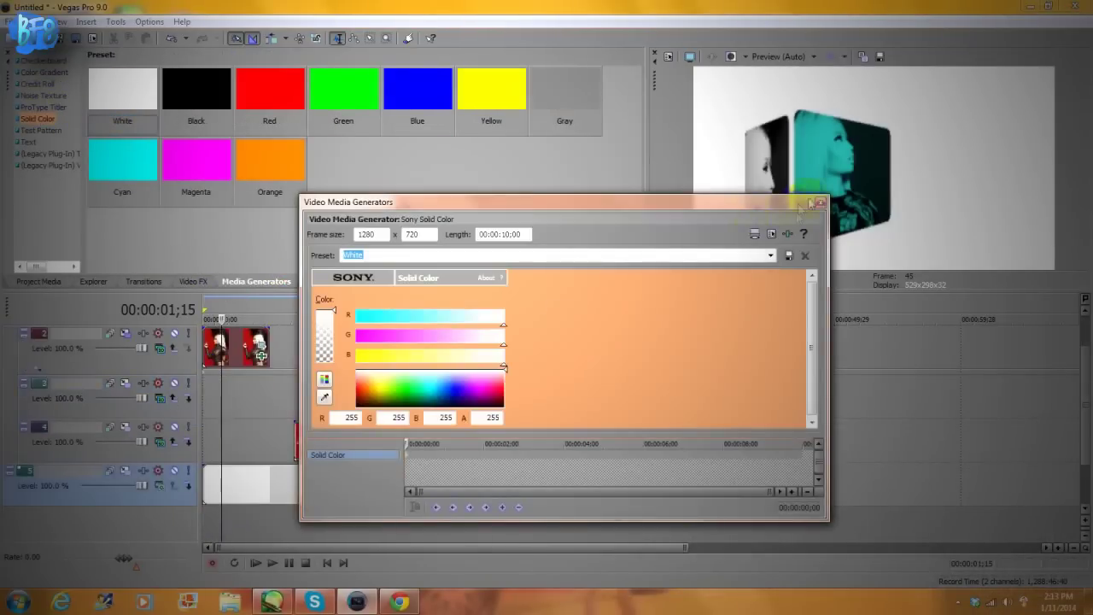
# Enlarge track 2 to 925.06 by 520.35 in Track Motion and nudge it to X 443.22.
pyautogui.click(127, 333)
pyautogui.moveTo(513, 410); pyautogui.dragTo(567, 441)
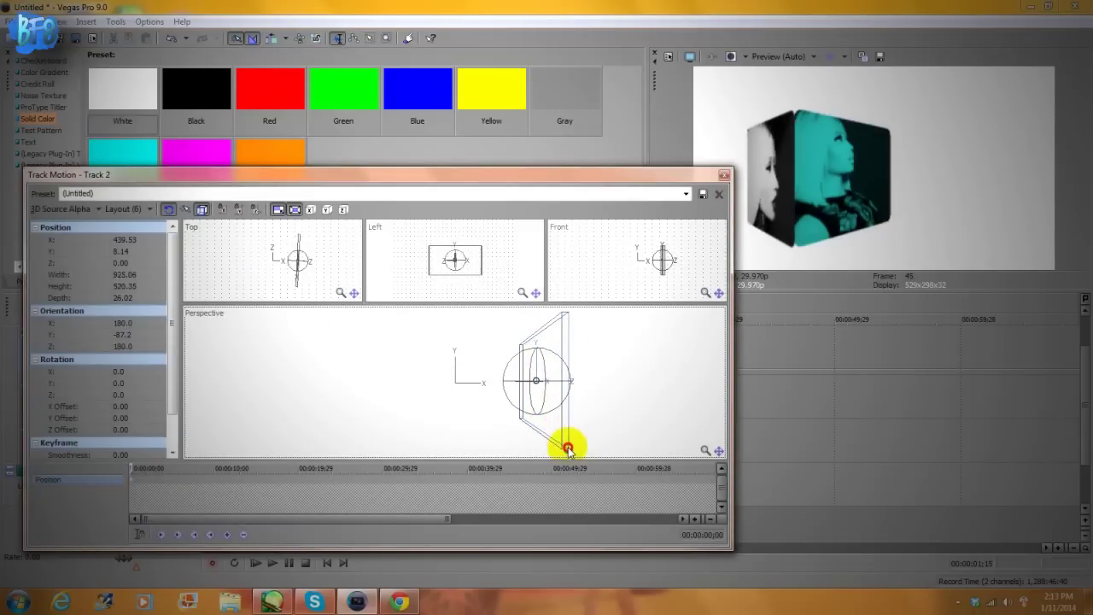
pyautogui.press('Right')
pyautogui.press('Right')
pyautogui.press('Right')
pyautogui.press('Right')
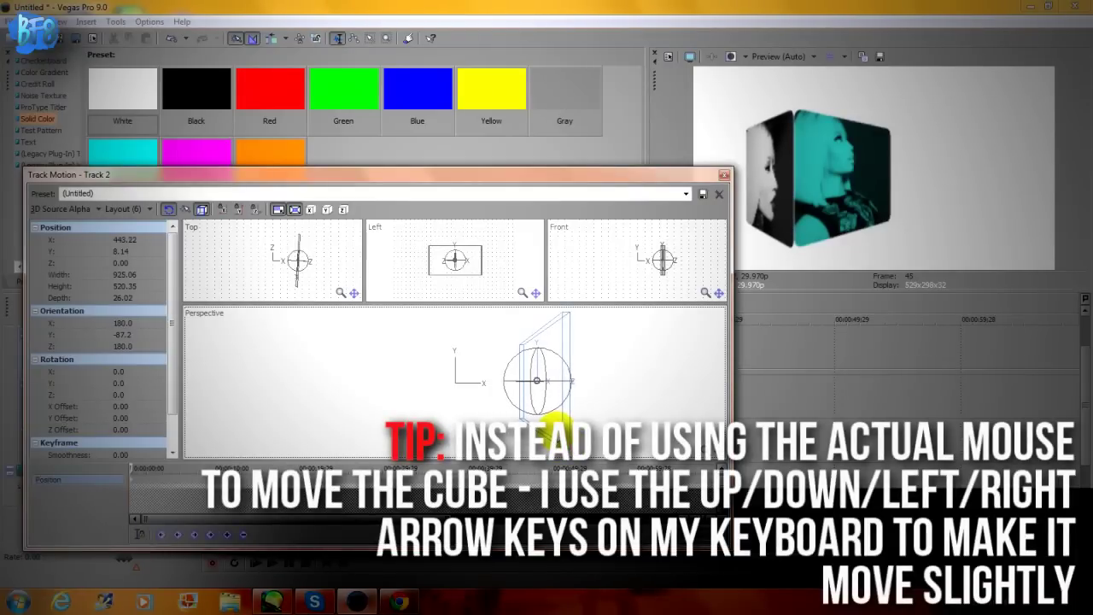
pyautogui.click(725, 175)
# Rotate the track 1 parent to face the teal picture more directly, and enlarge track 2 to about 1,008.48 by 567.27.
pyautogui.click(11, 344)
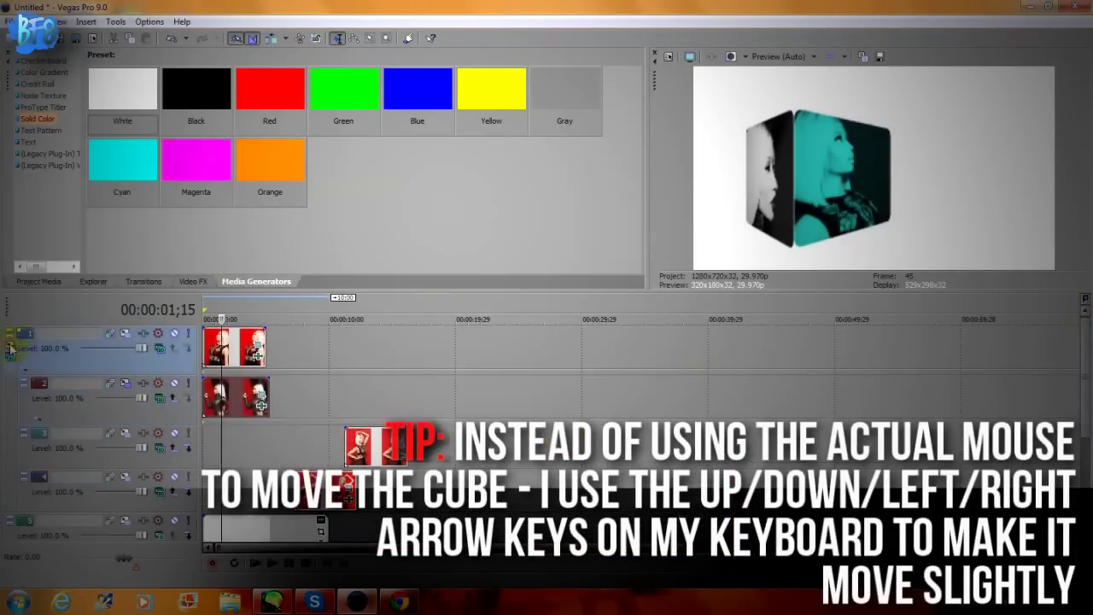
pyautogui.moveTo(445, 383); pyautogui.dragTo(440, 385)
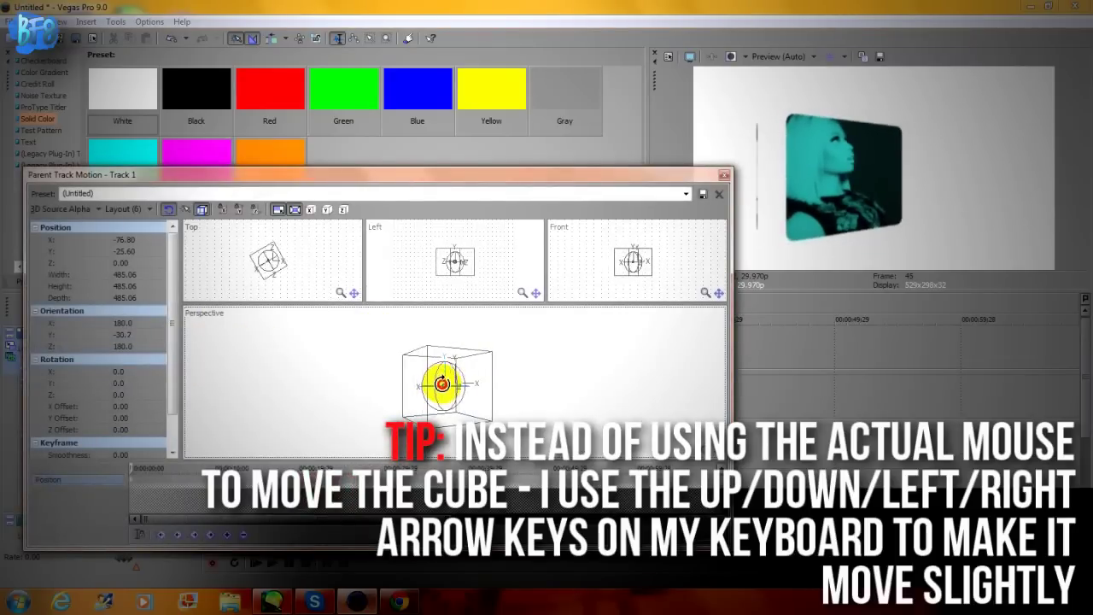
pyautogui.click(725, 174)
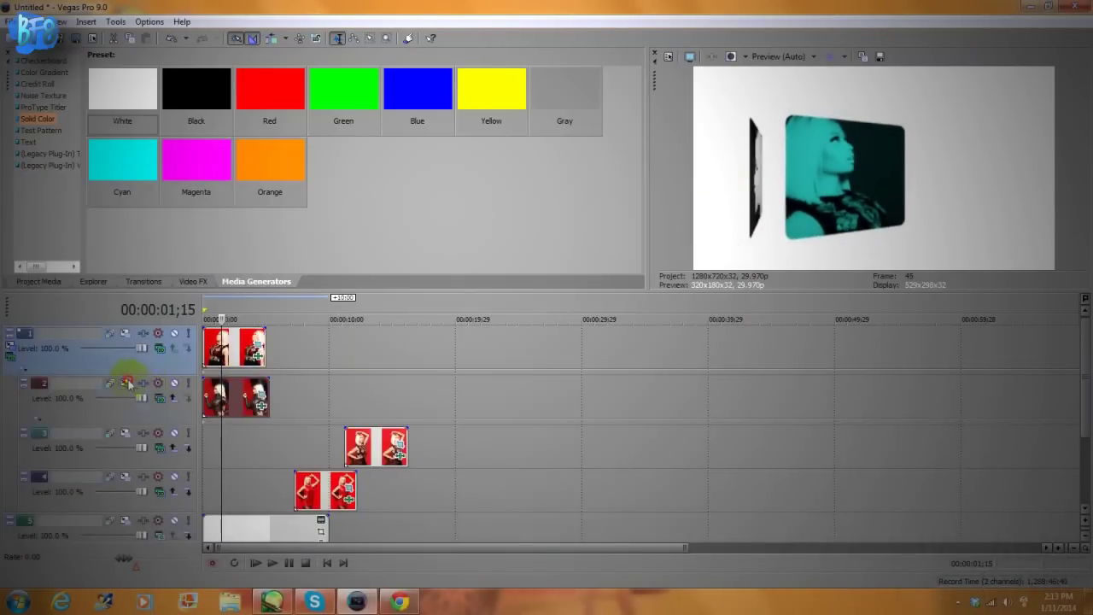
pyautogui.click(127, 383)
pyautogui.moveTo(476, 390); pyautogui.dragTo(506, 412)
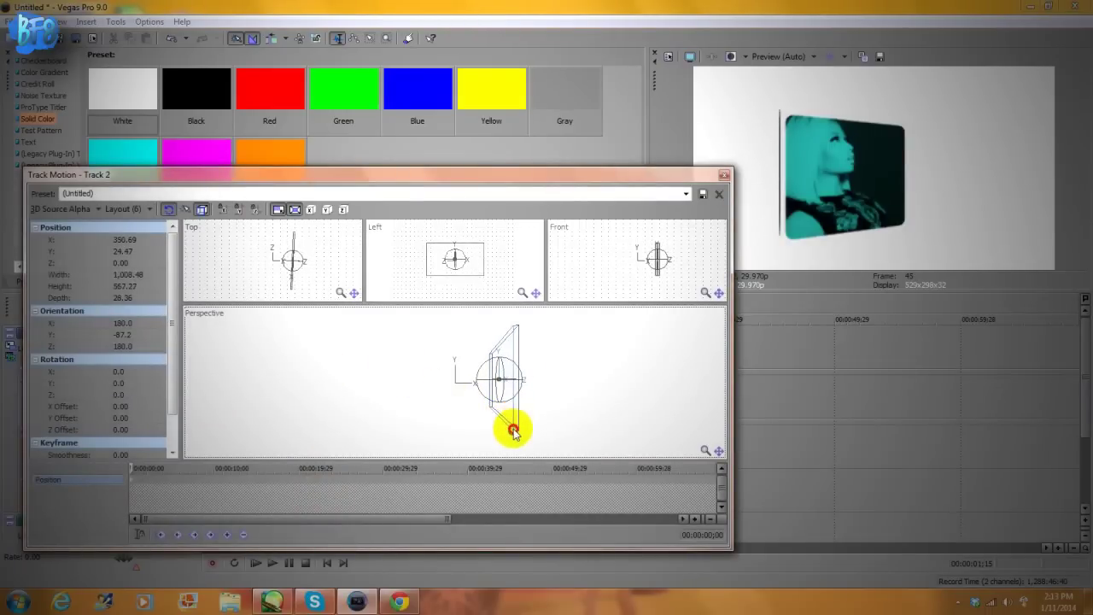
pyautogui.moveTo(508, 419); pyautogui.dragTo(513, 415)
pyautogui.click(724, 174)
# Turn the track 1 parent to Y orientation 69.8 and shift track 2 in depth to about Z 298.
pyautogui.click(12, 348)
pyautogui.moveTo(445, 383); pyautogui.dragTo(425, 379)
pyautogui.click(724, 175)
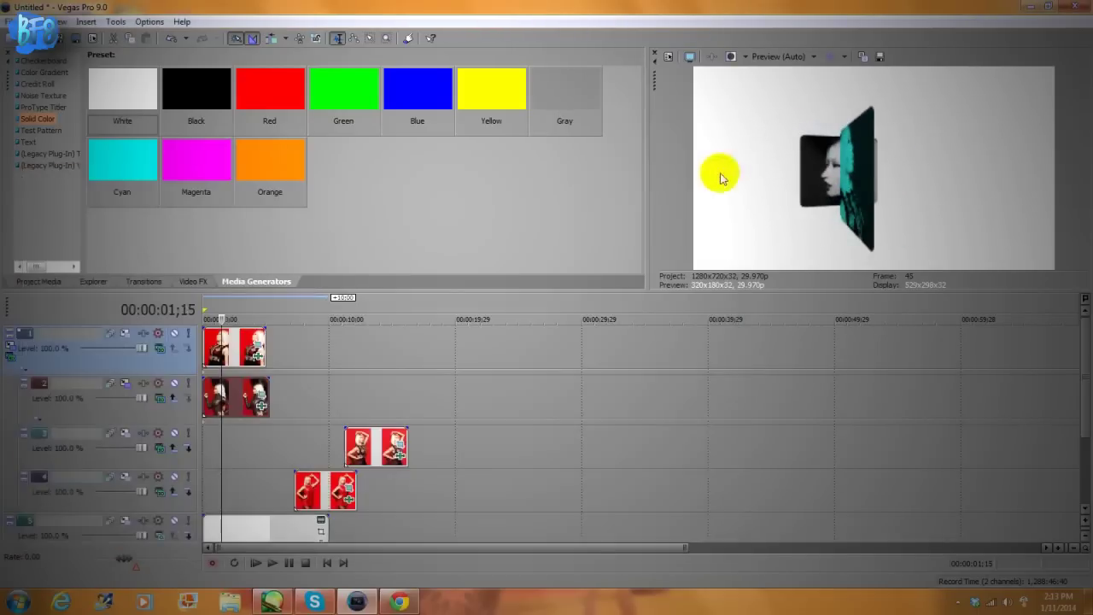
pyautogui.click(120, 385)
pyautogui.click(470, 272)
pyautogui.press('Left')
pyautogui.press('Left')
pyautogui.press('Left')
pyautogui.press('Left')
pyautogui.press('Left')
pyautogui.press('Left')
pyautogui.press('Left')
pyautogui.press('Left')
pyautogui.press('Left')
pyautogui.press('Left')
pyautogui.press('Left')
pyautogui.press('Left')
pyautogui.press('Left')
pyautogui.press('Left')
pyautogui.press('Left')
pyautogui.press('Left')
pyautogui.press('Left')
pyautogui.press('Left')
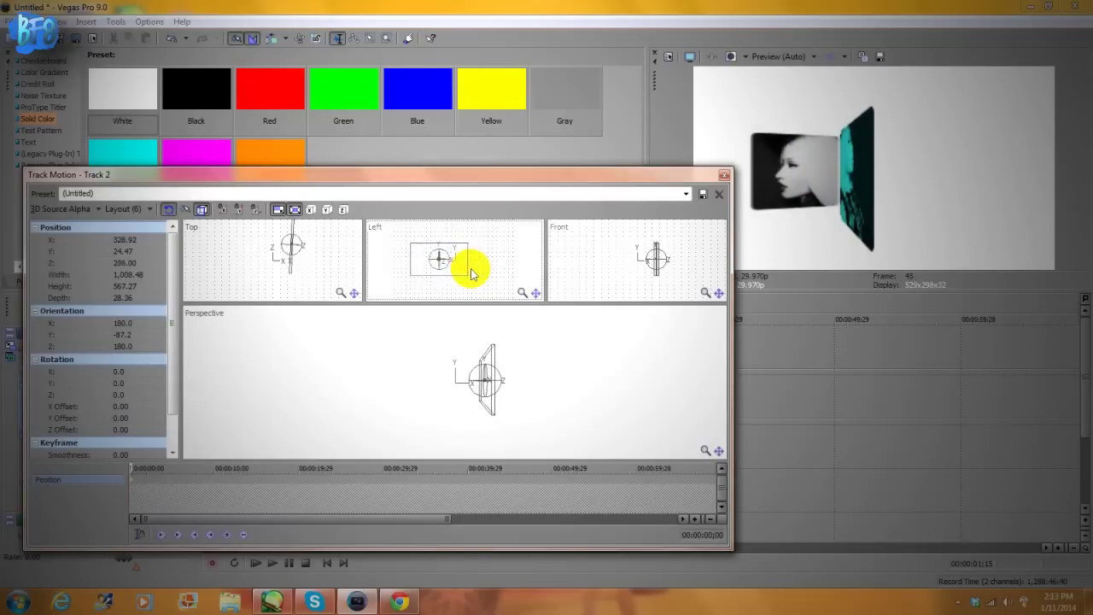
pyautogui.click(724, 174)
# Turn the track 1 parent to Y orientation -72.1 and fit track 2 at 1,185.27 by 666.71, X 410.47, Y 5.17, Z 276.
pyautogui.click(12, 356)
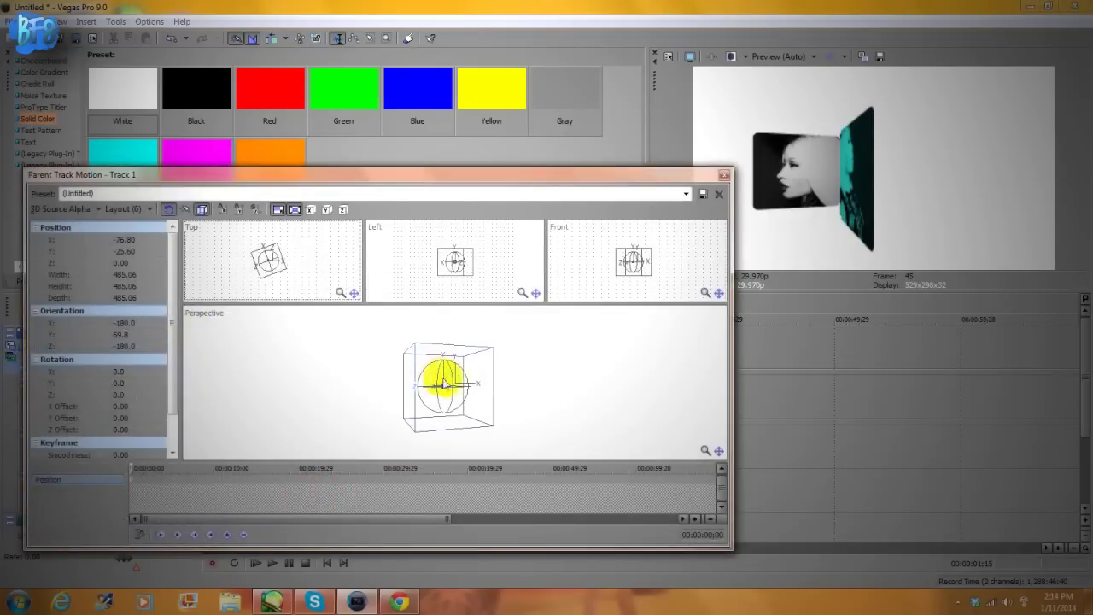
pyautogui.moveTo(456, 384)
pyautogui.mouseDown()
pyautogui.moveTo(434, 396)
pyautogui.moveTo(436, 383)
pyautogui.mouseUp()
pyautogui.click(724, 176)
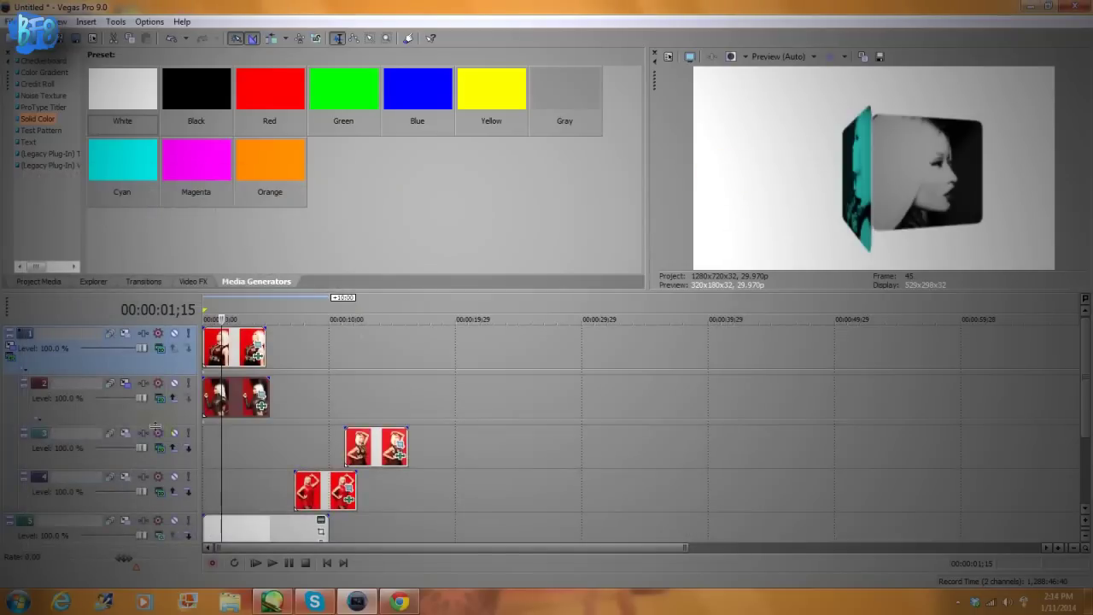
pyautogui.click(122, 385)
pyautogui.moveTo(487, 415)
pyautogui.mouseDown()
pyautogui.moveTo(499, 423)
pyautogui.moveTo(497, 398)
pyautogui.mouseUp()
pyautogui.moveTo(470, 234); pyautogui.dragTo(467, 269)
pyautogui.click(507, 412)
pyautogui.moveTo(508, 412); pyautogui.dragTo(507, 412)
pyautogui.click(454, 275)
pyautogui.moveTo(455, 275); pyautogui.dragTo(454, 276)
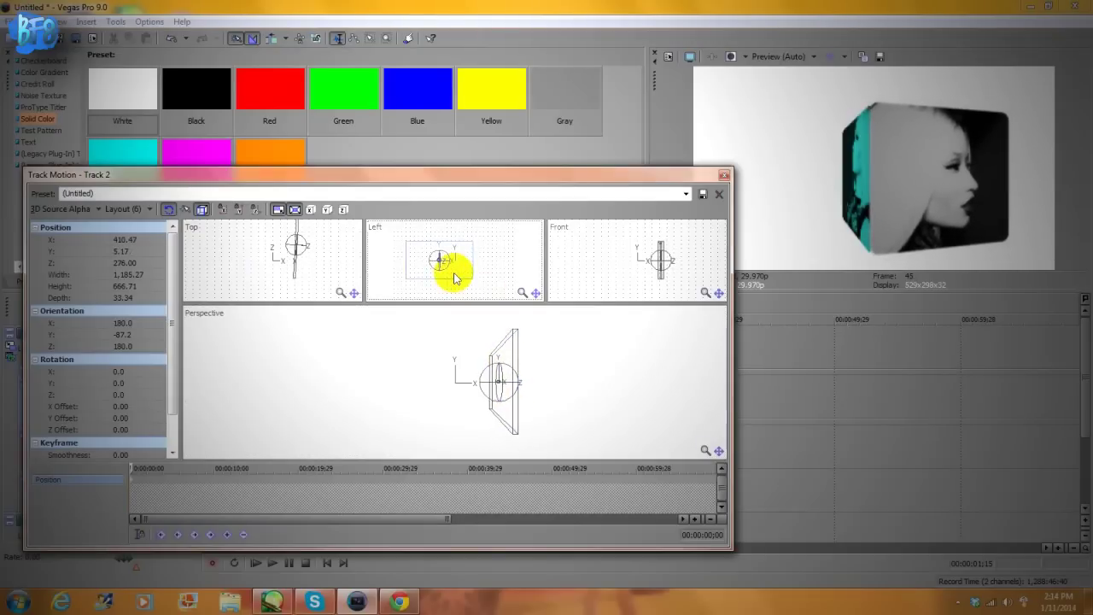
pyautogui.click(725, 174)
# Rotate the track 1 parent toward the teal picture and move track 2 along X closer to its edge.
pyautogui.click(181, 350)
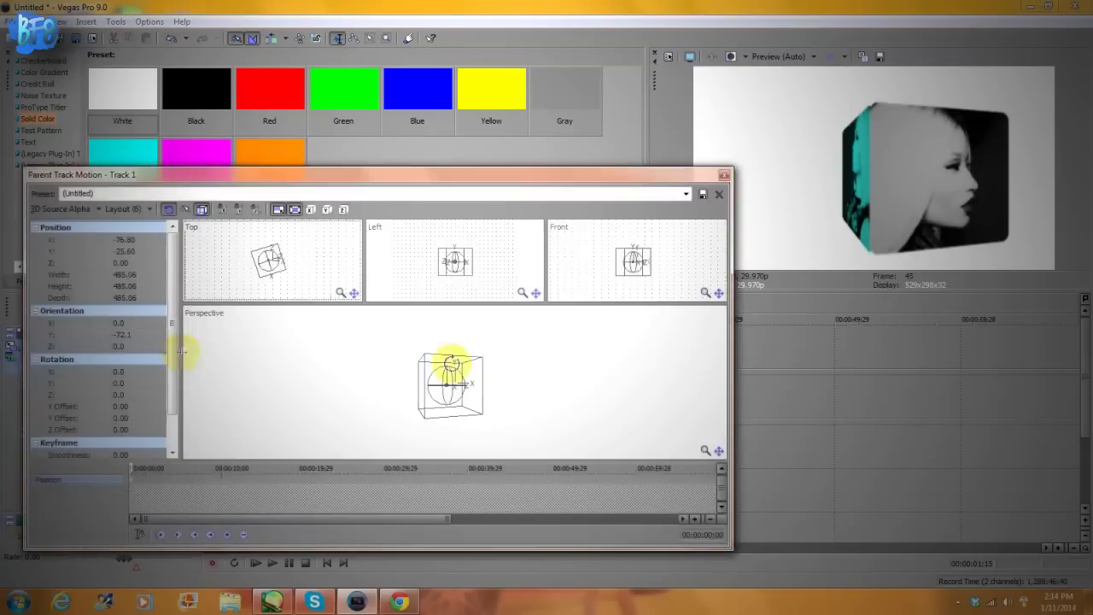
pyautogui.moveTo(455, 384); pyautogui.dragTo(483, 399)
pyautogui.click(725, 174)
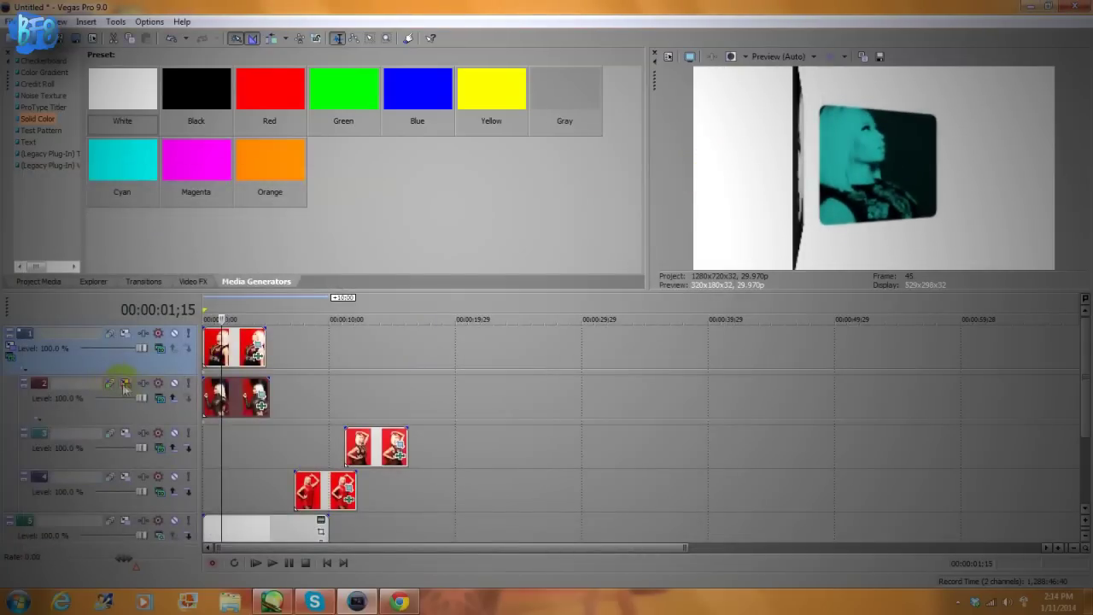
pyautogui.click(125, 384)
pyautogui.moveTo(495, 391); pyautogui.dragTo(496, 411)
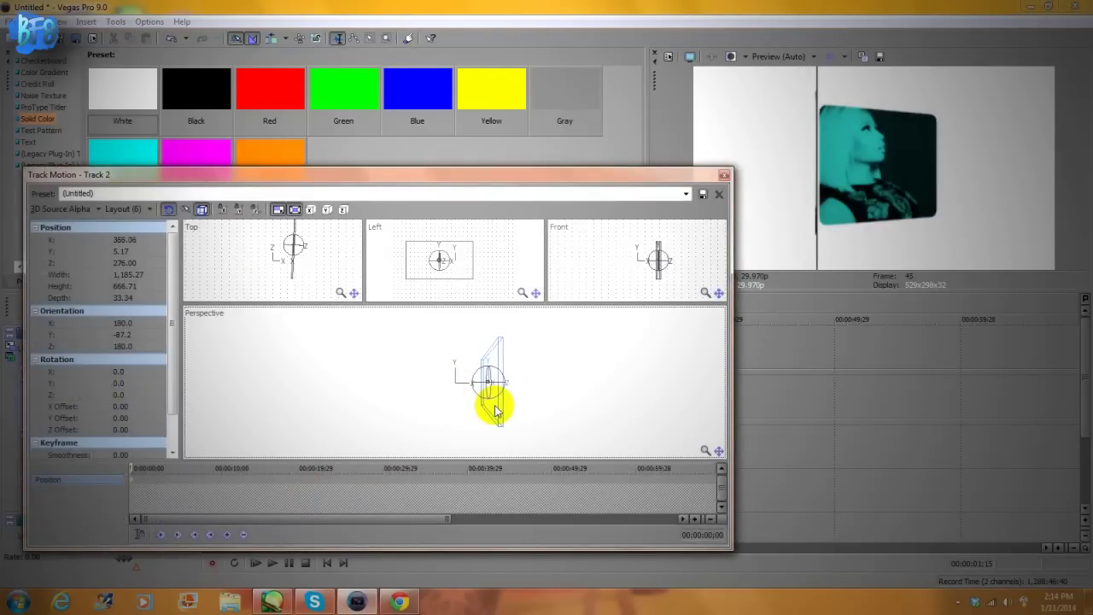
pyautogui.click(724, 177)
# Rotate the track 1 parent to a Y orientation of about 8.9 so the teal picture faces the front.
pyautogui.click(31, 348)
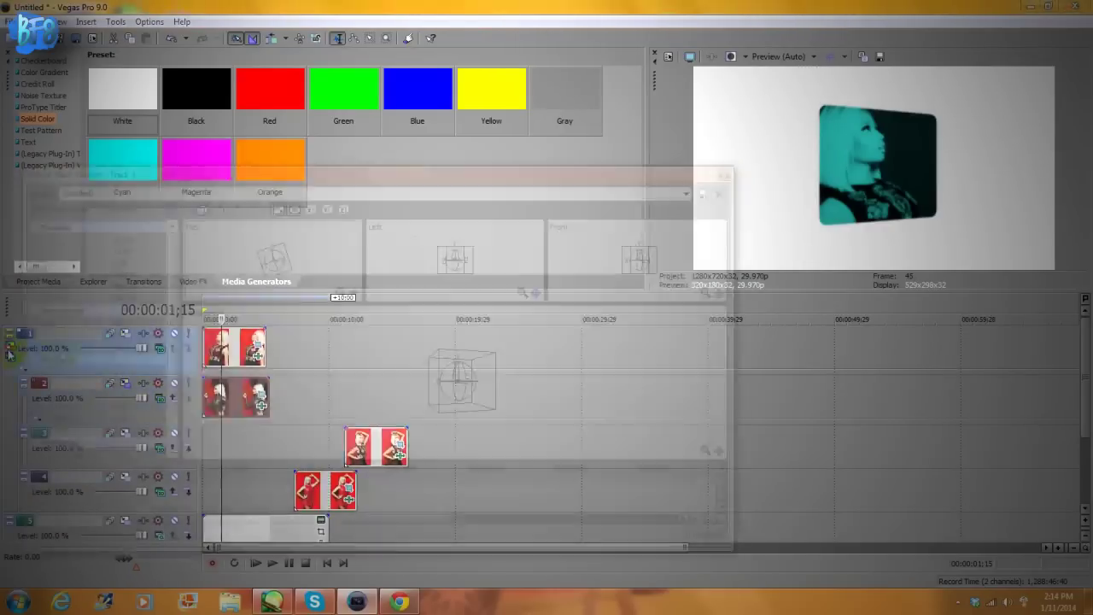
pyautogui.moveTo(461, 380); pyautogui.dragTo(420, 372)
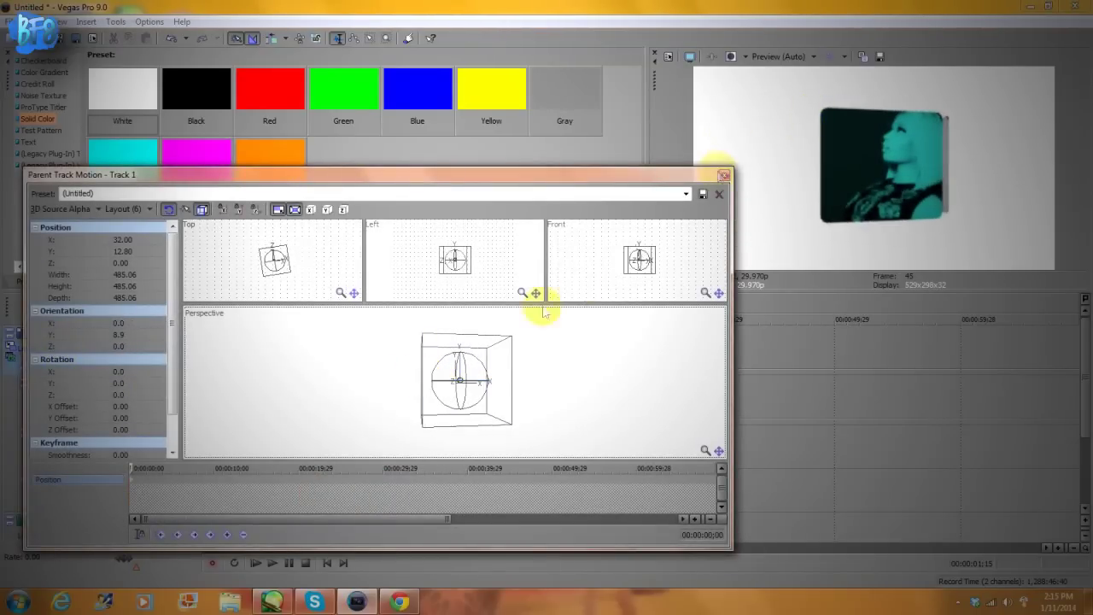
pyautogui.scroll(2, 488, 379)
pyautogui.moveTo(485, 379); pyautogui.dragTo(678, 244)
pyautogui.click(725, 174)
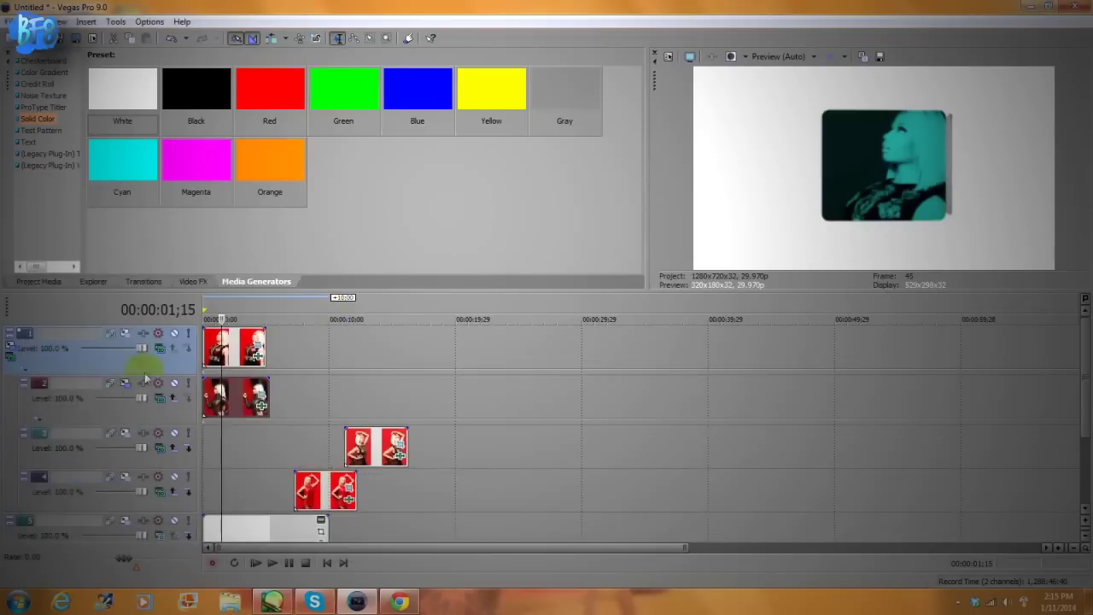
# Move track 2 along X to about 378.19, and turn the track 1 parent to a Y orientation of about -78.1.
pyautogui.click(109, 383)
pyautogui.moveTo(508, 384); pyautogui.dragTo(525, 380)
pyautogui.click(720, 193)
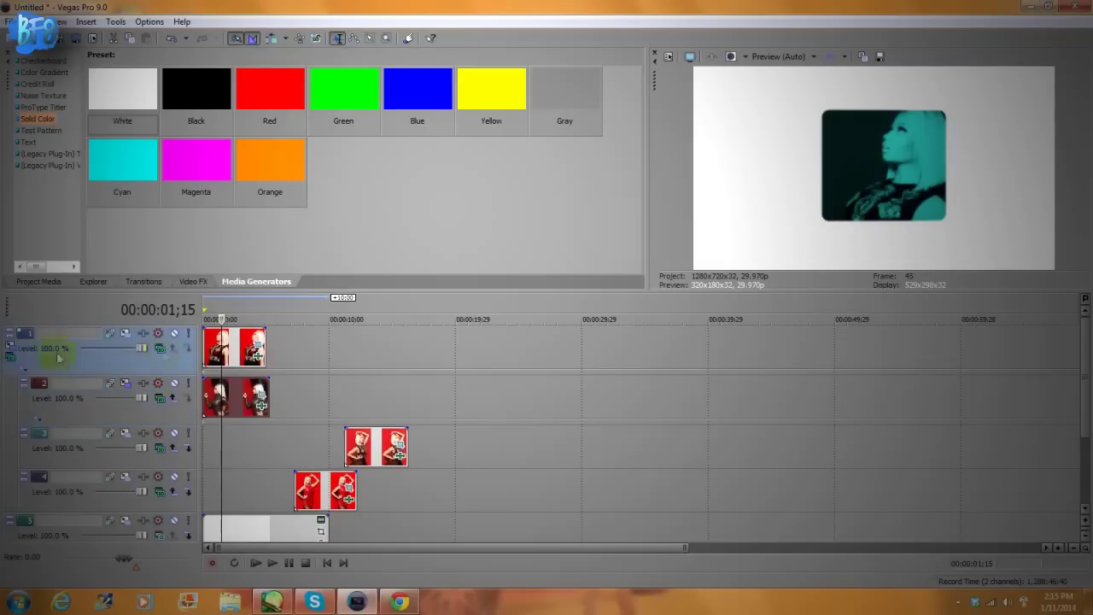
pyautogui.click(161, 353)
pyautogui.moveTo(467, 379); pyautogui.dragTo(428, 415)
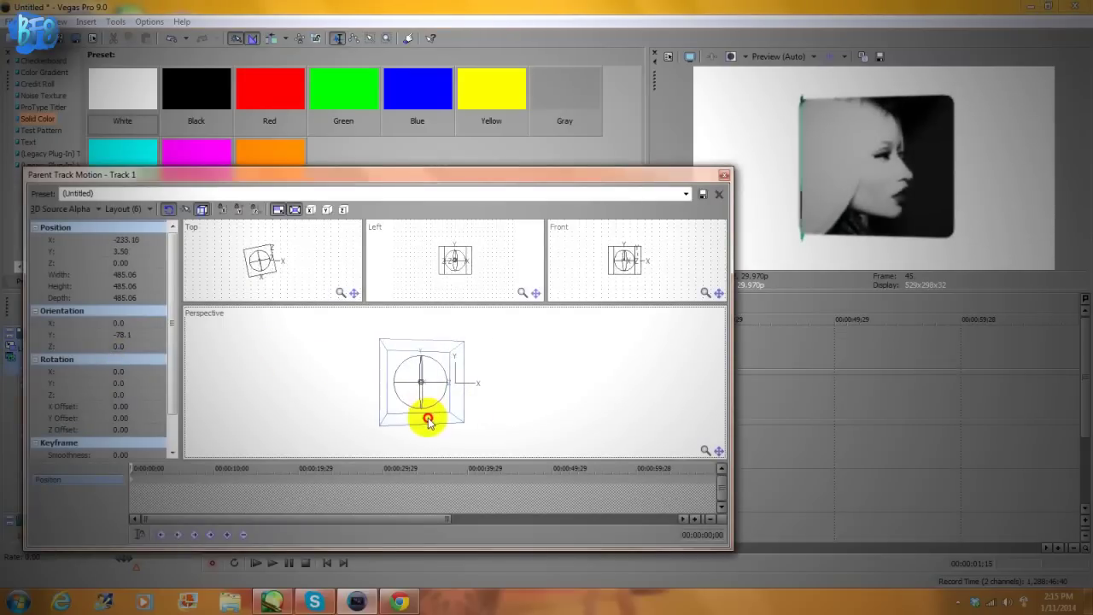
pyautogui.click(724, 174)
# Shift track 2 in depth to Z 300 and enlarge it to about 1,249.74 by 702.98.
pyautogui.click(130, 387)
pyautogui.moveTo(487, 406); pyautogui.dragTo(488, 412)
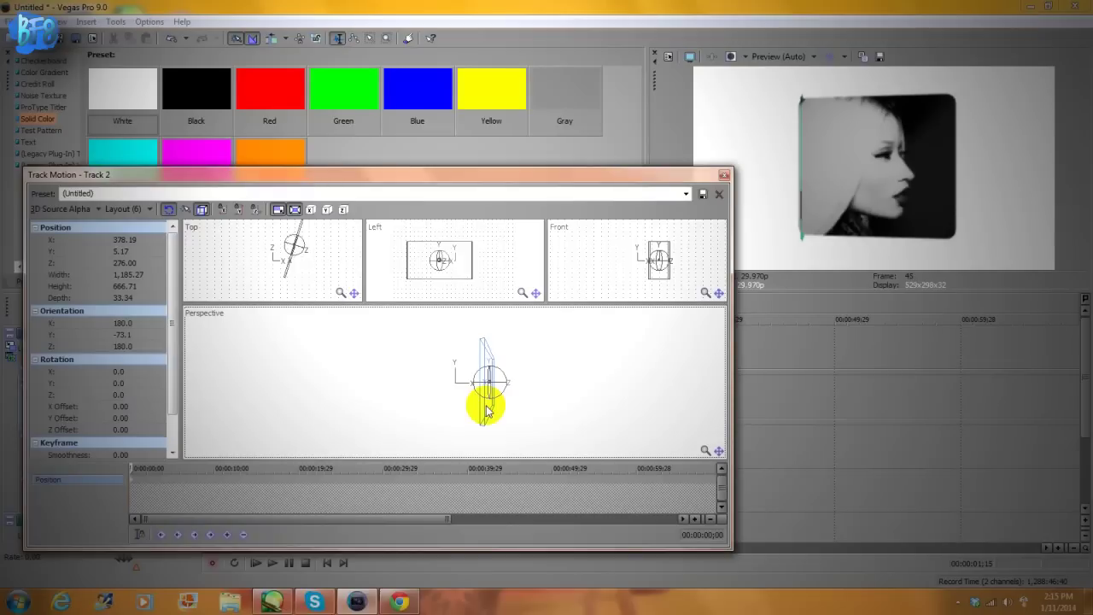
pyautogui.moveTo(469, 274); pyautogui.dragTo(460, 274)
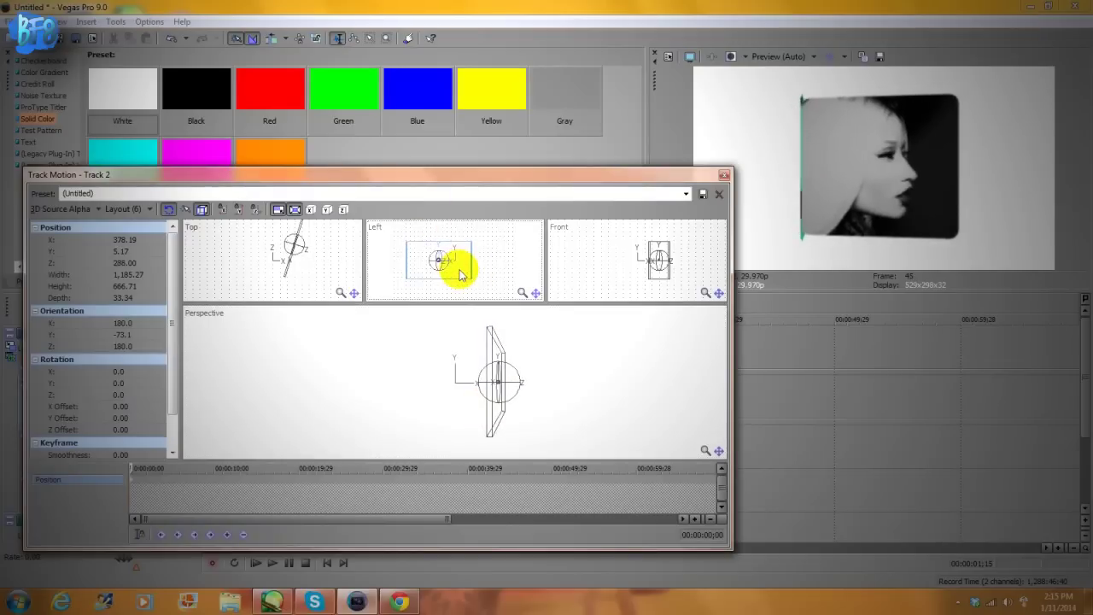
pyautogui.click(491, 439)
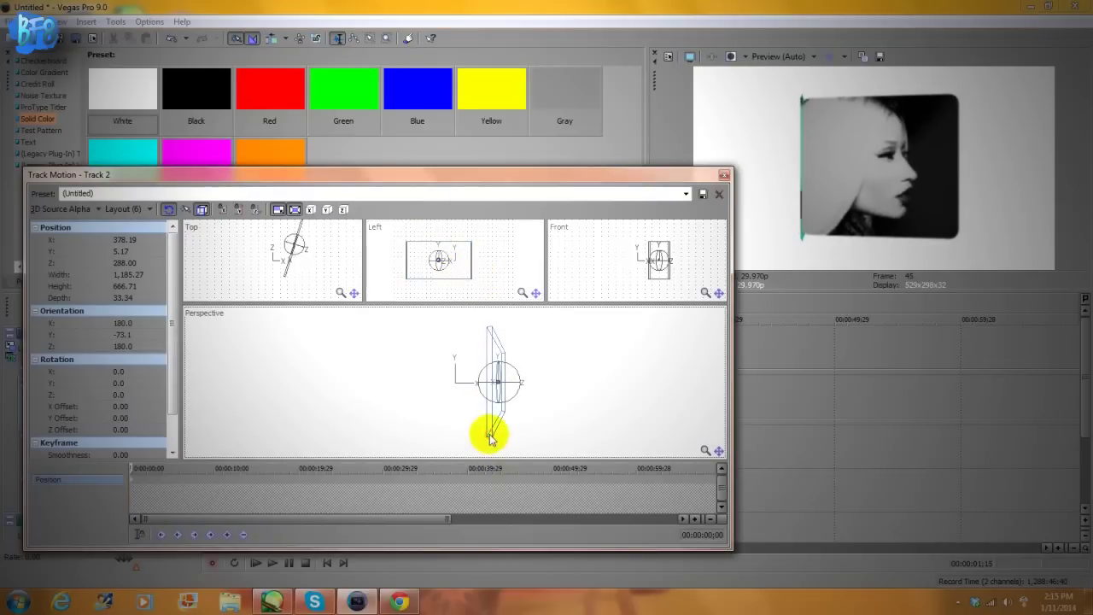
pyautogui.moveTo(488, 444); pyautogui.dragTo(496, 423)
pyautogui.moveTo(459, 264); pyautogui.dragTo(462, 275)
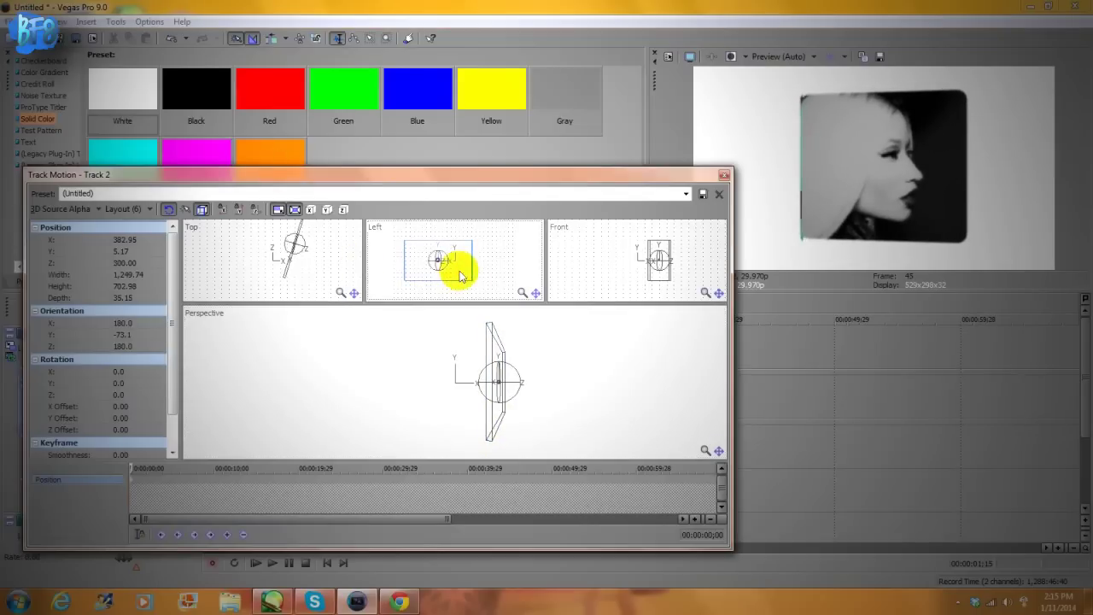
pyautogui.click(725, 174)
# Turn the track 1 parent to a Y orientation of about -6.6 and move it to about X 71.72, Y 41.60.
pyautogui.click(12, 346)
pyautogui.scroll(3, 273, 346)
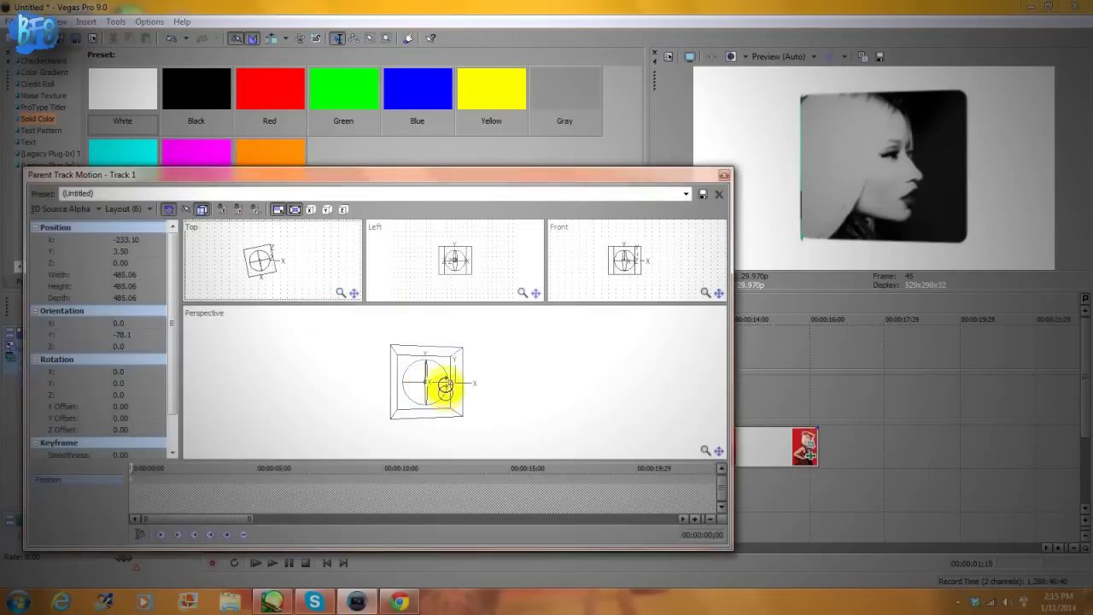
pyautogui.moveTo(443, 385); pyautogui.dragTo(664, 231)
pyautogui.moveTo(453, 413); pyautogui.dragTo(537, 366)
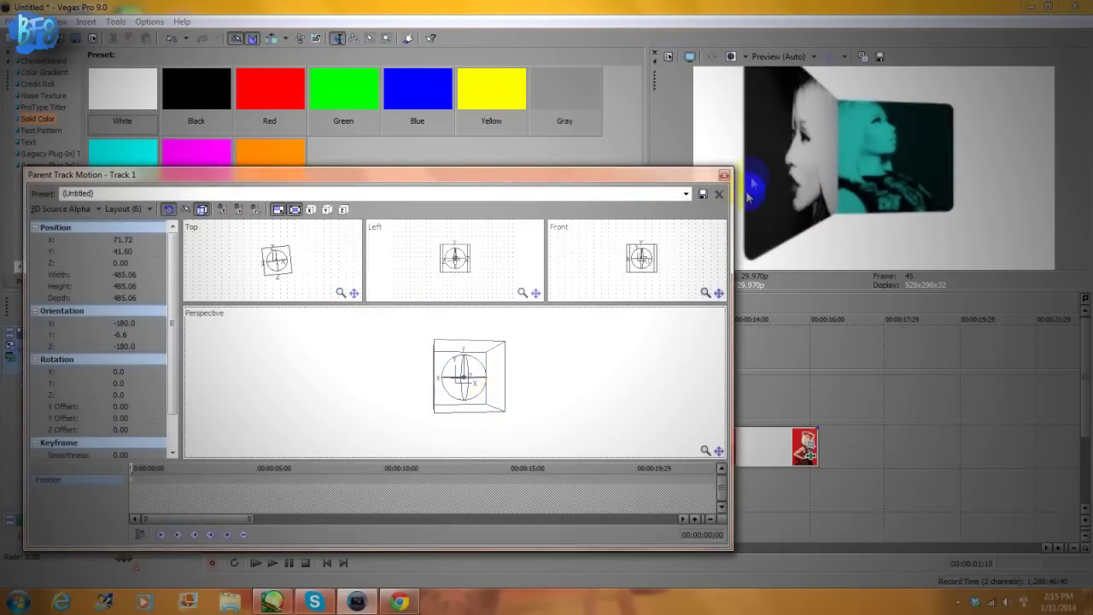
pyautogui.click(723, 177)
# Reposition track 2 at about X 322.36, Y 20.32 with a Y orientation of about -82.7.
pyautogui.click(142, 385)
pyautogui.moveTo(492, 379); pyautogui.dragTo(479, 407)
pyautogui.click(725, 175)
# Try moving track 1 along X to about -147.20, and undo the move.
pyautogui.click(125, 333)
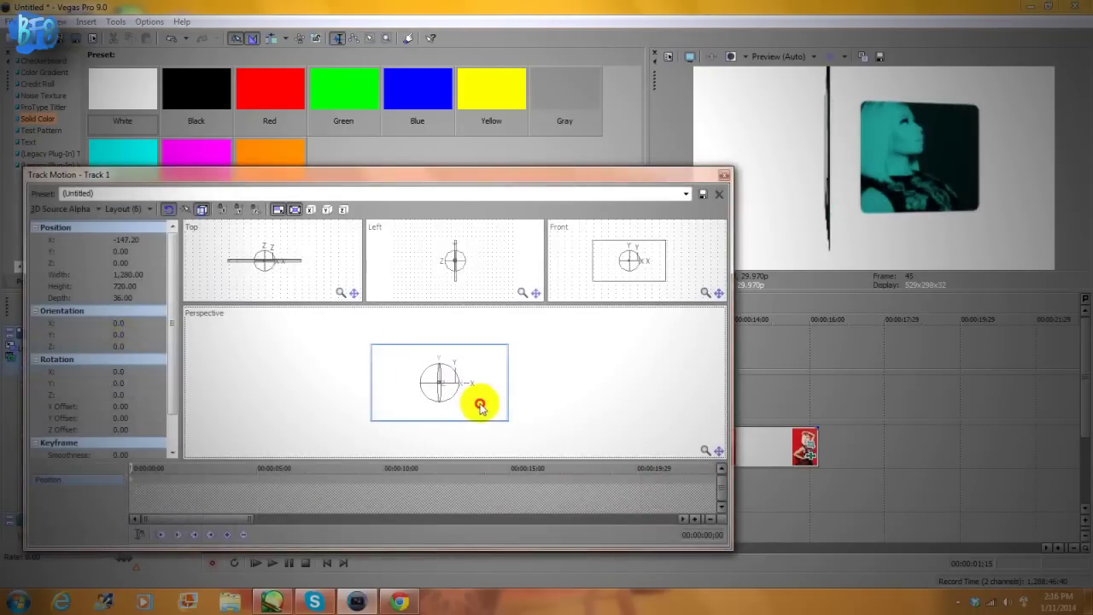
pyautogui.click(725, 171)
pyautogui.hotkey('ctrl', 'z')
# Turn the track 1 parent to a Y orientation of about -59.7 and place it at about X -14.10, Y 0.28.
pyautogui.click(15, 348)
pyautogui.moveTo(479, 395); pyautogui.dragTo(390, 384)
pyautogui.moveTo(506, 372); pyautogui.dragTo(488, 396)
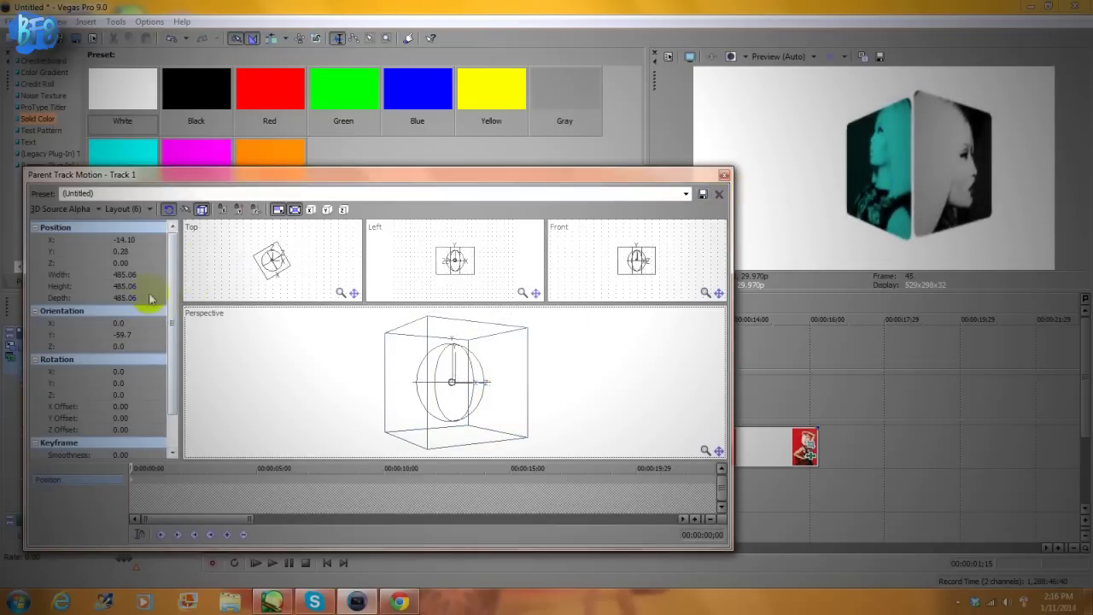
pyautogui.click(725, 175)
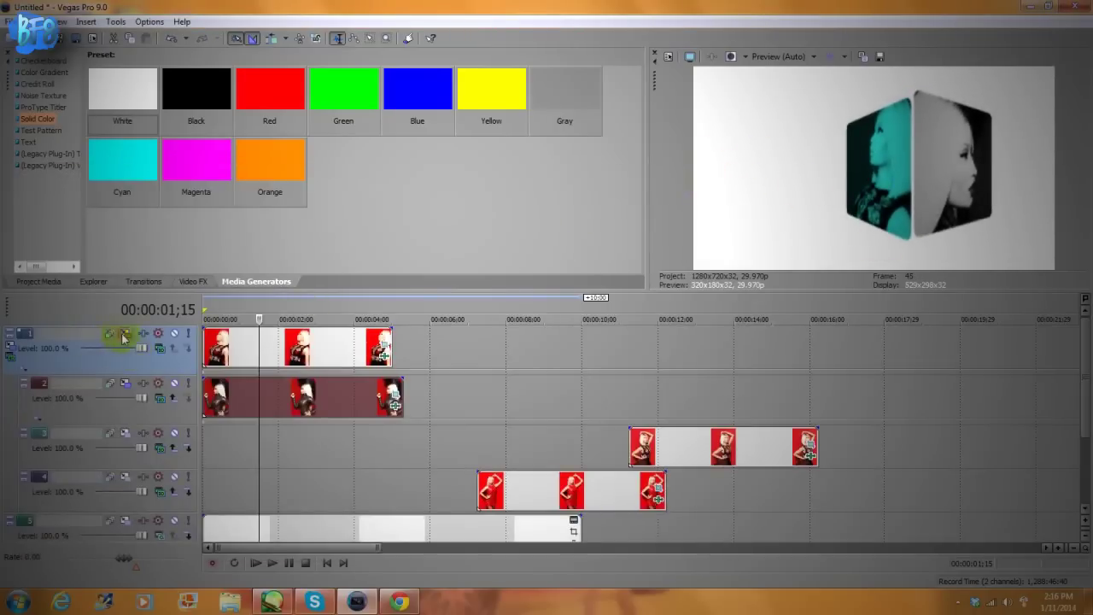
# Set track 2's Y orientation to -90.
pyautogui.click(124, 335)
pyautogui.click(725, 176)
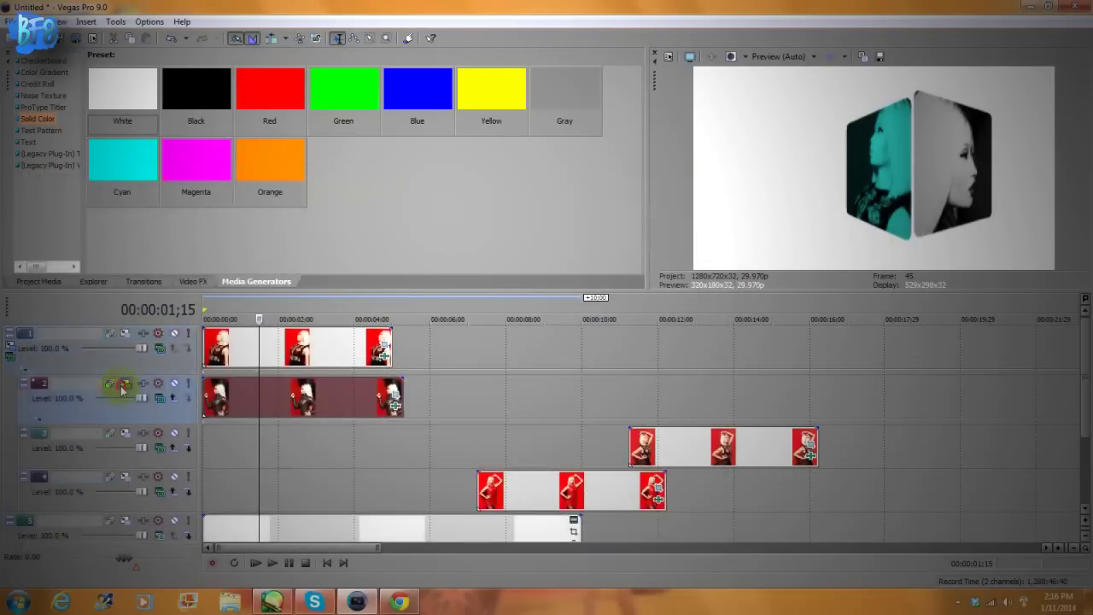
pyautogui.click(125, 386)
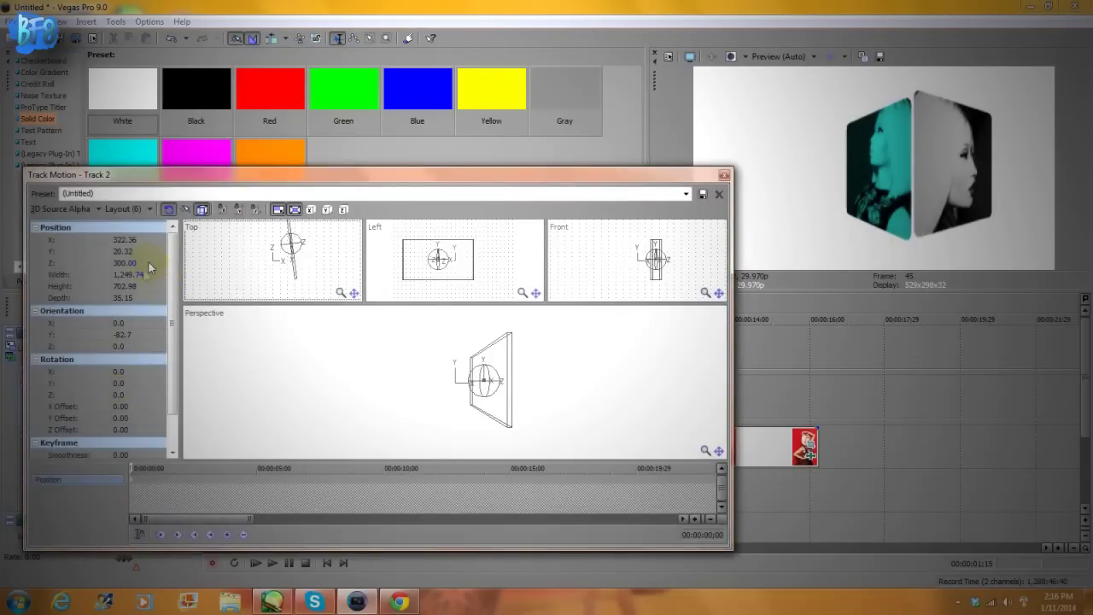
pyautogui.click(136, 334)
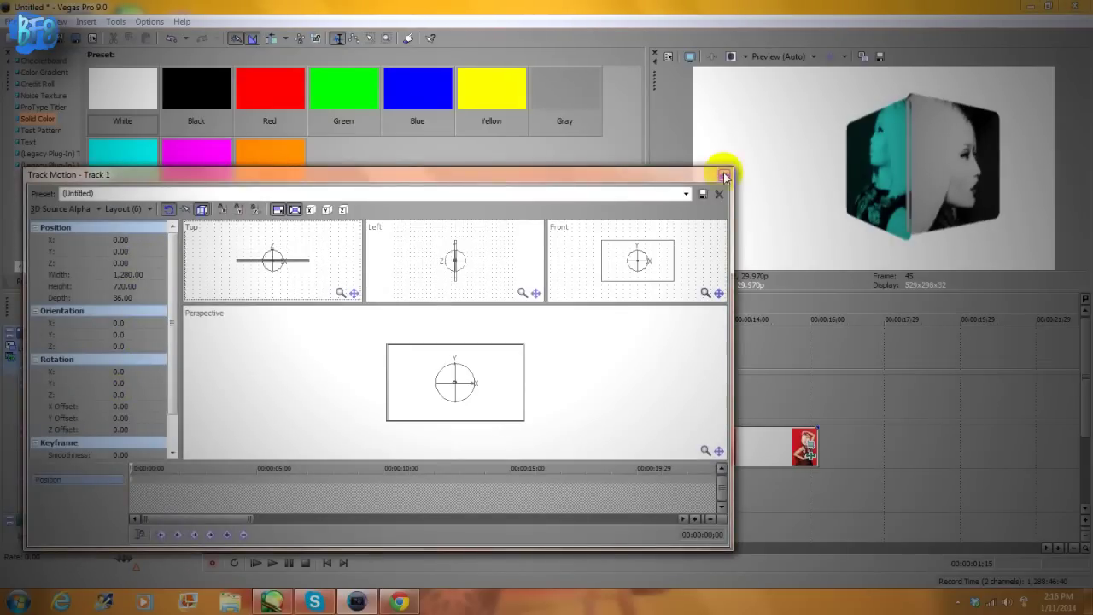
# Copy track 1's width of 1,280.00 into track 2's width and compare the depth values of both tracks.
pyautogui.click(724, 177)
pyautogui.click(125, 383)
pyautogui.click(724, 176)
pyautogui.click(125, 333)
pyautogui.rightClick(137, 277)
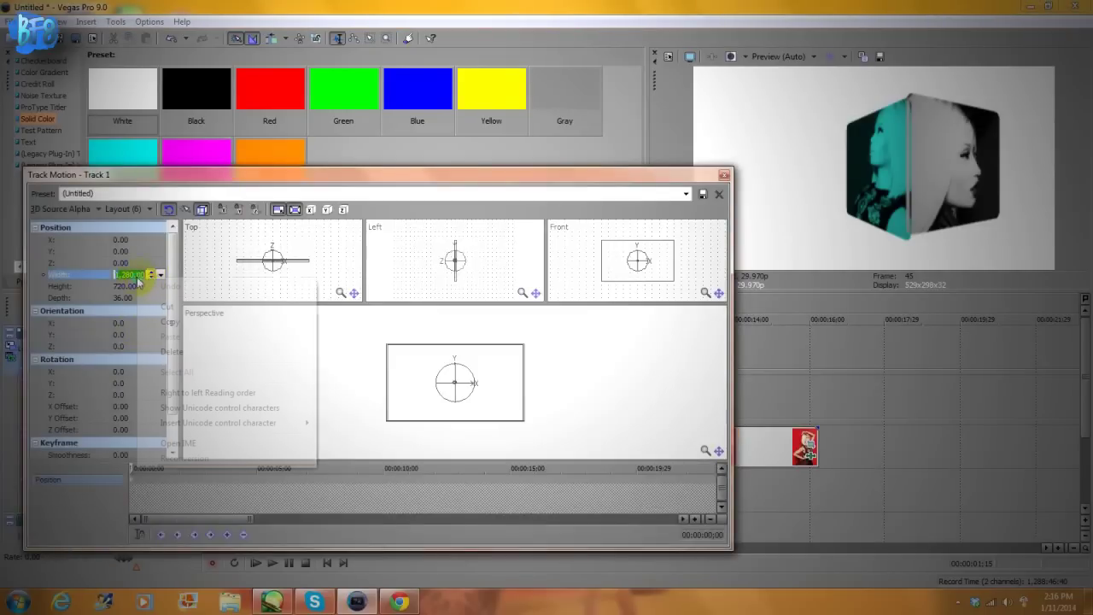
pyautogui.click(171, 322)
pyautogui.click(725, 175)
pyautogui.click(124, 384)
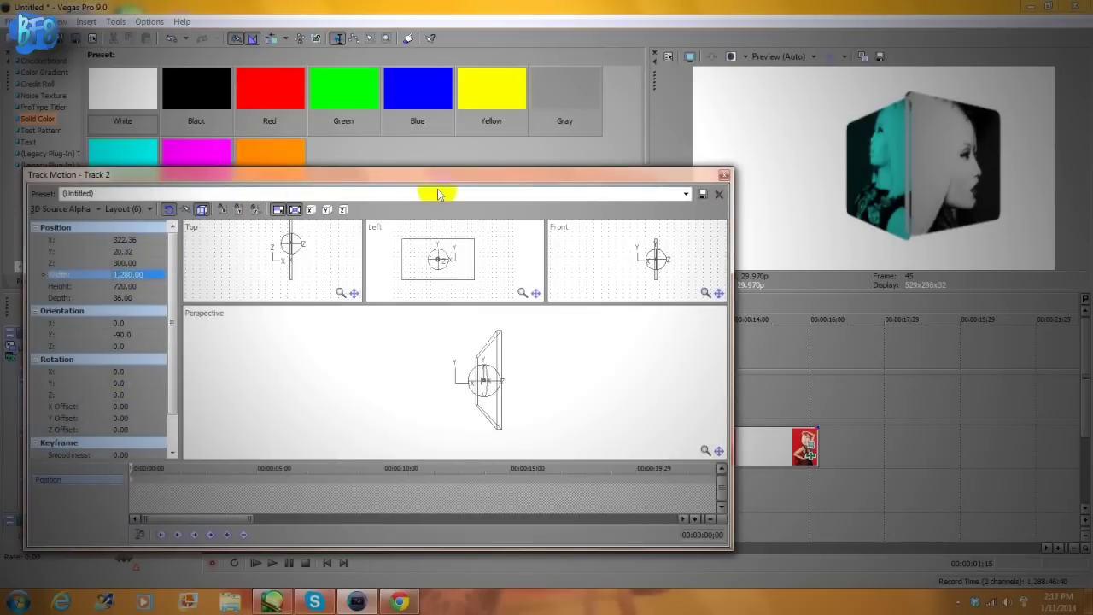
pyautogui.click(136, 299)
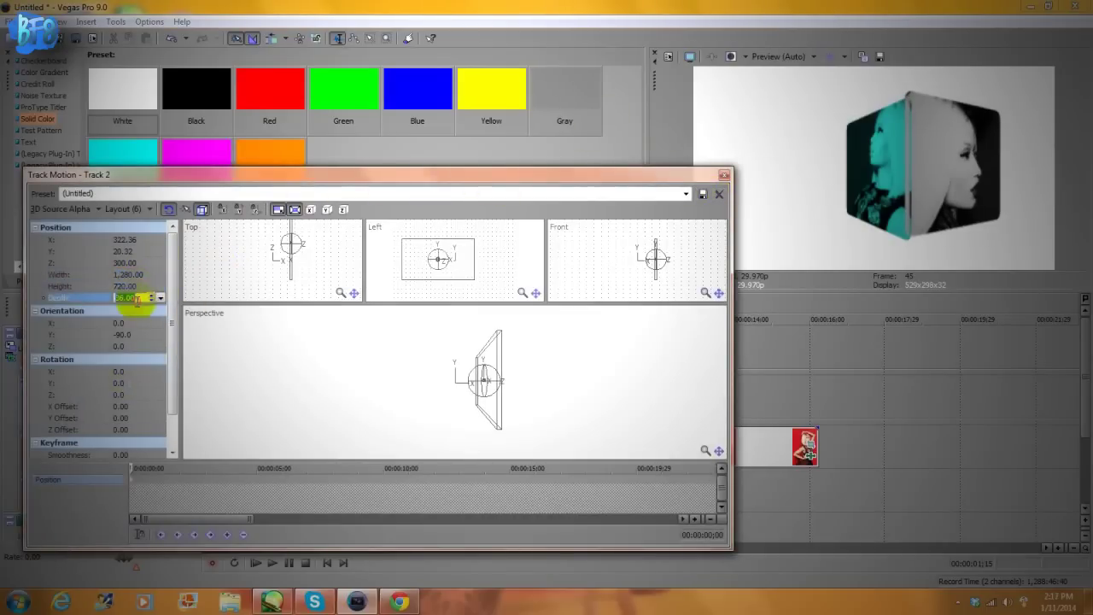
pyautogui.click(725, 175)
pyautogui.click(125, 332)
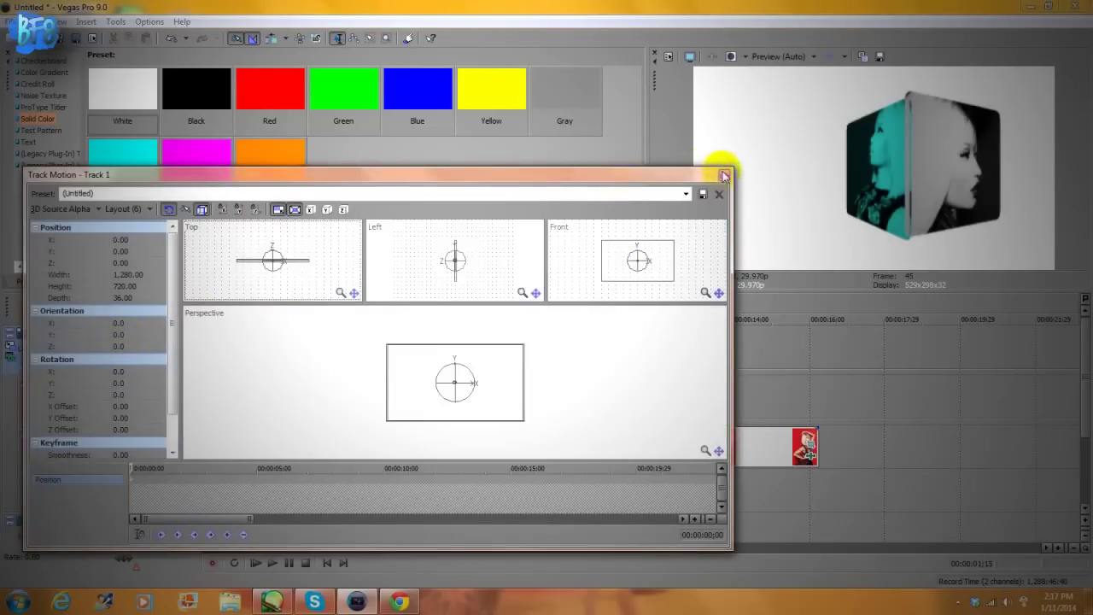
pyautogui.click(725, 175)
# Shift track 2 in depth to Z 324 and adjust its height position to about Y 5.54.
pyautogui.click(125, 384)
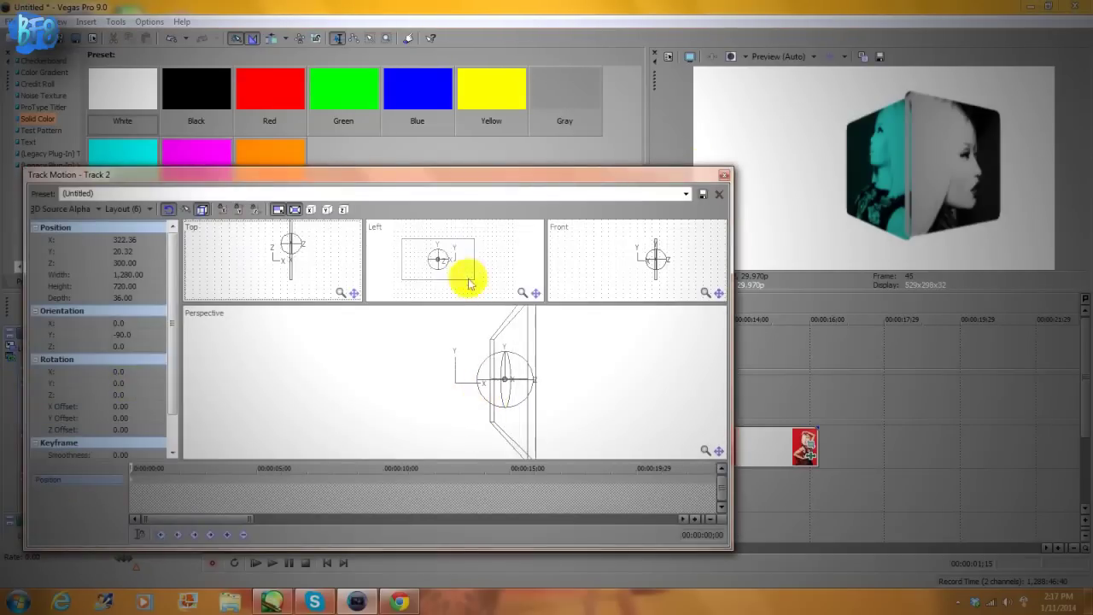
pyautogui.press('Left')
pyautogui.press('Left')
pyautogui.press('Left')
pyautogui.press('Left')
pyautogui.press('Left')
pyautogui.press('Left')
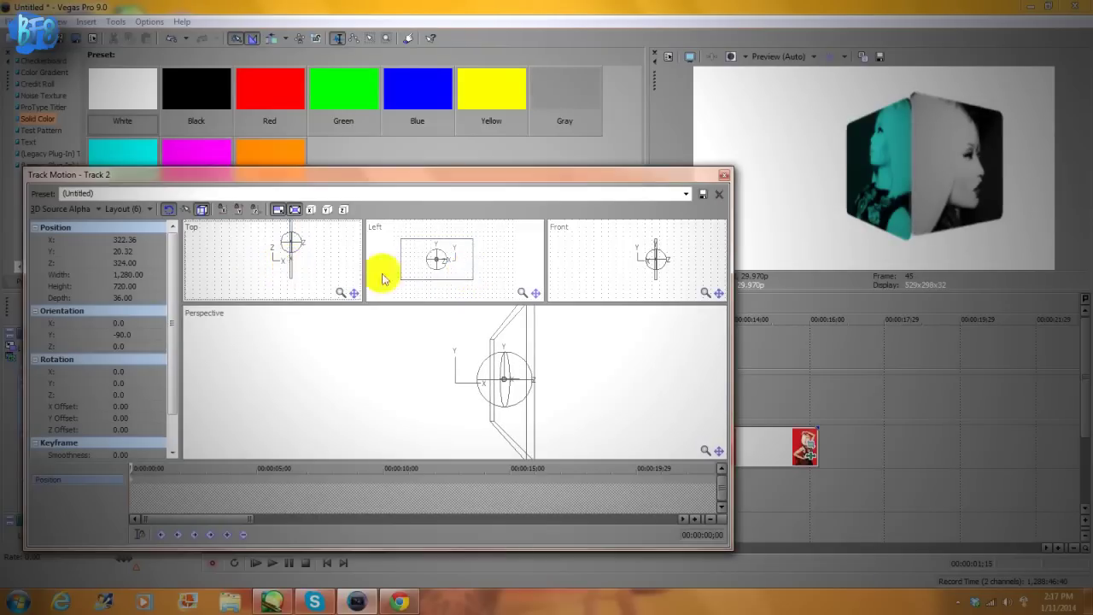
pyautogui.moveTo(464, 390); pyautogui.dragTo(514, 427)
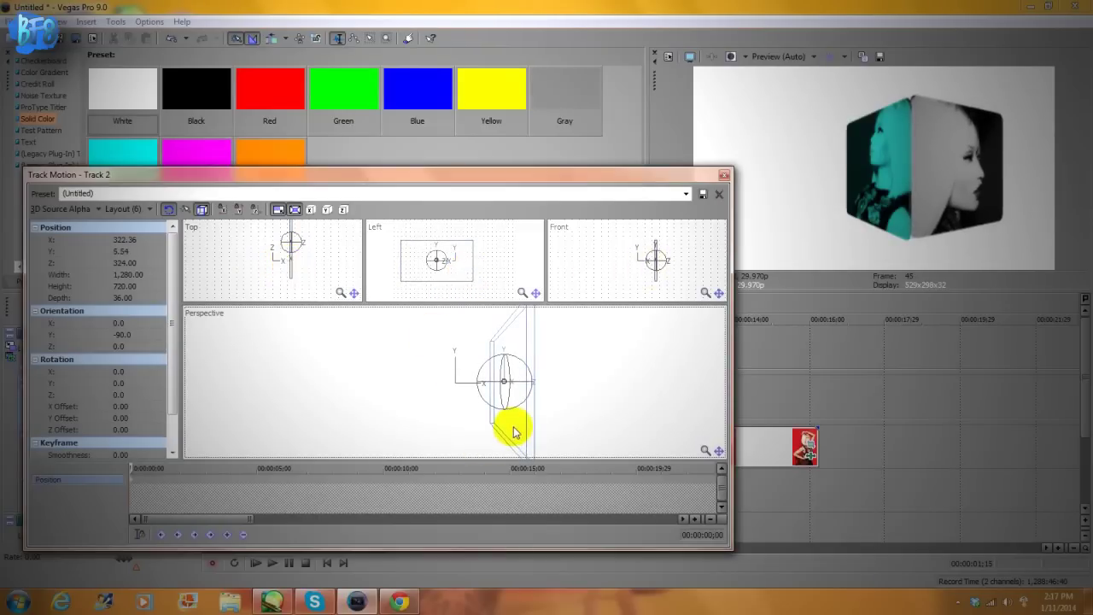
pyautogui.click(723, 174)
# Shrink the track 1 parent to about 376.80 and rotate it to a Y orientation of about 84.3.
pyautogui.click(11, 347)
pyautogui.moveTo(469, 389); pyautogui.dragTo(415, 347)
pyautogui.click(174, 39)
pyautogui.moveTo(457, 382)
pyautogui.mouseDown()
pyautogui.moveTo(420, 378)
pyautogui.moveTo(459, 384)
pyautogui.moveTo(447, 384)
pyautogui.mouseUp()
pyautogui.click(174, 39)
pyautogui.moveTo(513, 430); pyautogui.dragTo(498, 430)
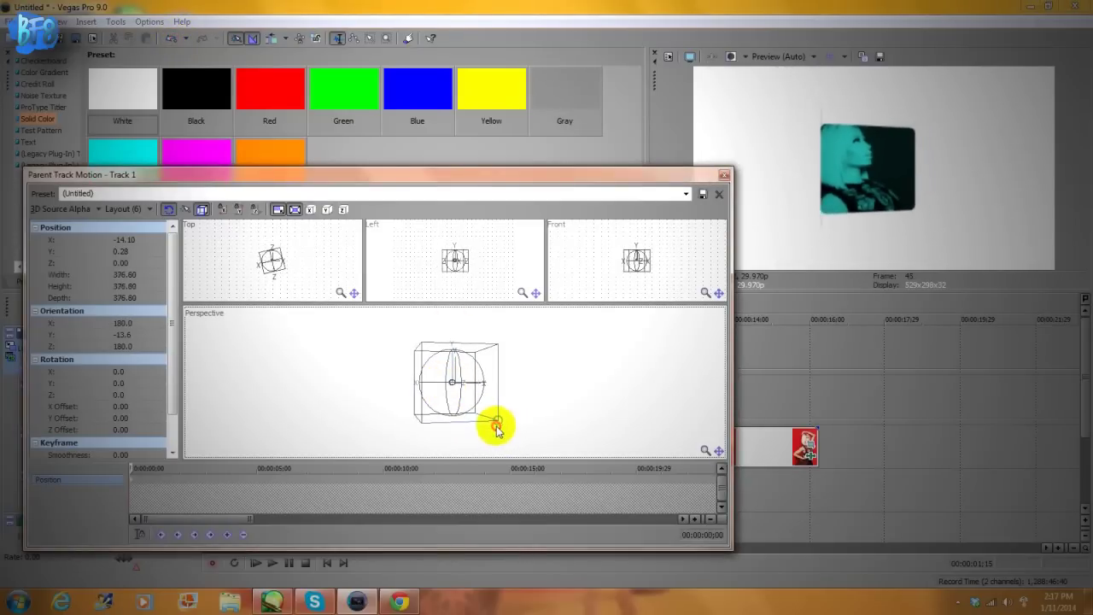
pyautogui.moveTo(475, 384); pyautogui.dragTo(432, 379)
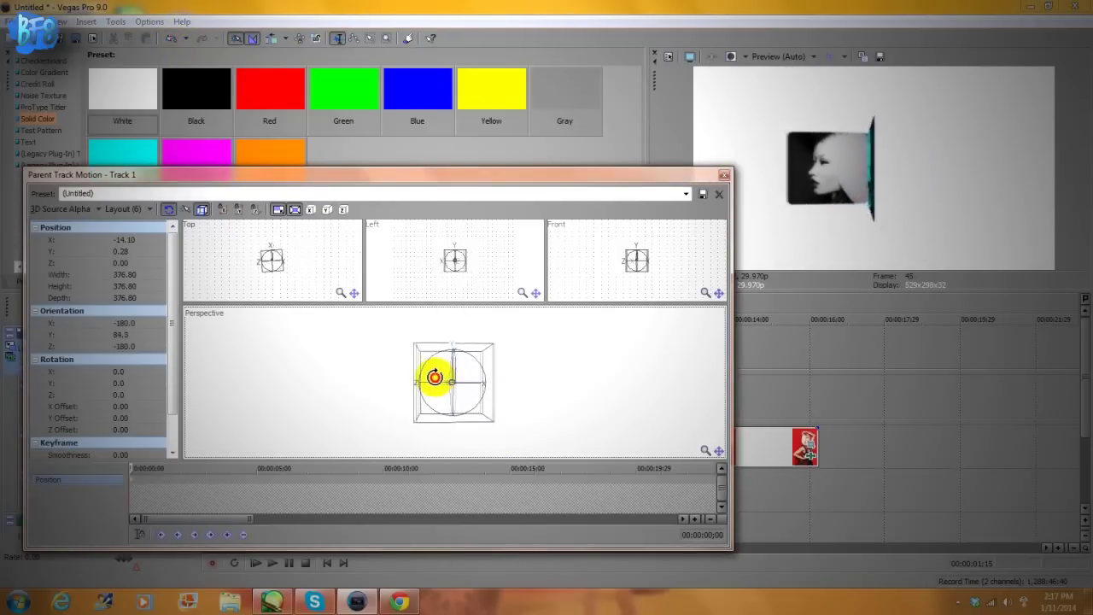
pyautogui.click(723, 176)
# Move the track 3 clip to the start of the timeline and set that track's Y orientation to -90.
pyautogui.moveTo(663, 444); pyautogui.dragTo(233, 437)
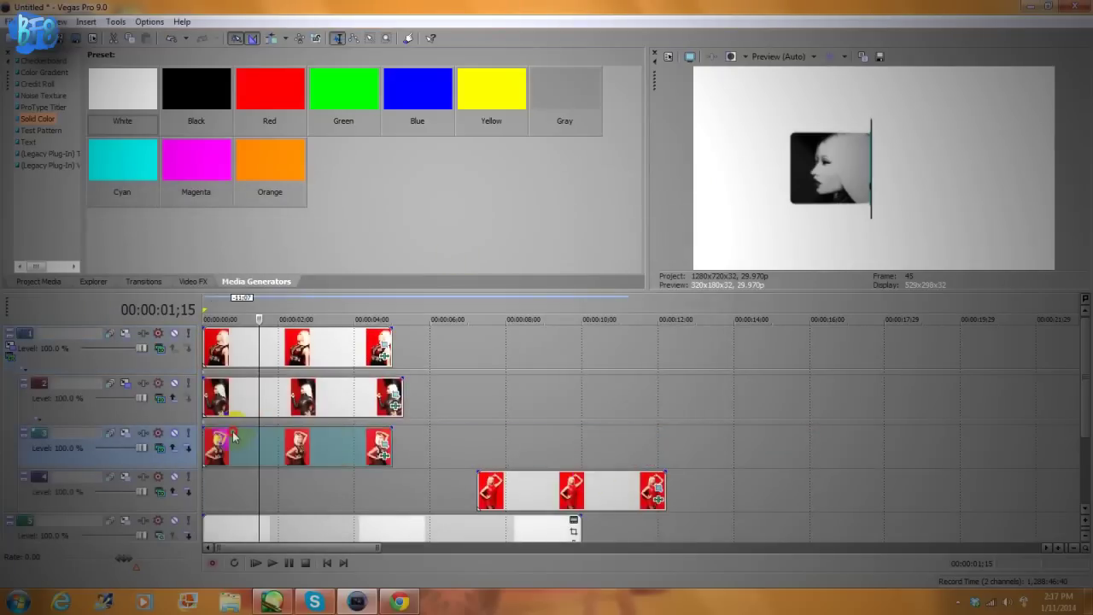
pyautogui.click(236, 476)
pyautogui.click(124, 433)
pyautogui.moveTo(500, 383); pyautogui.dragTo(448, 383)
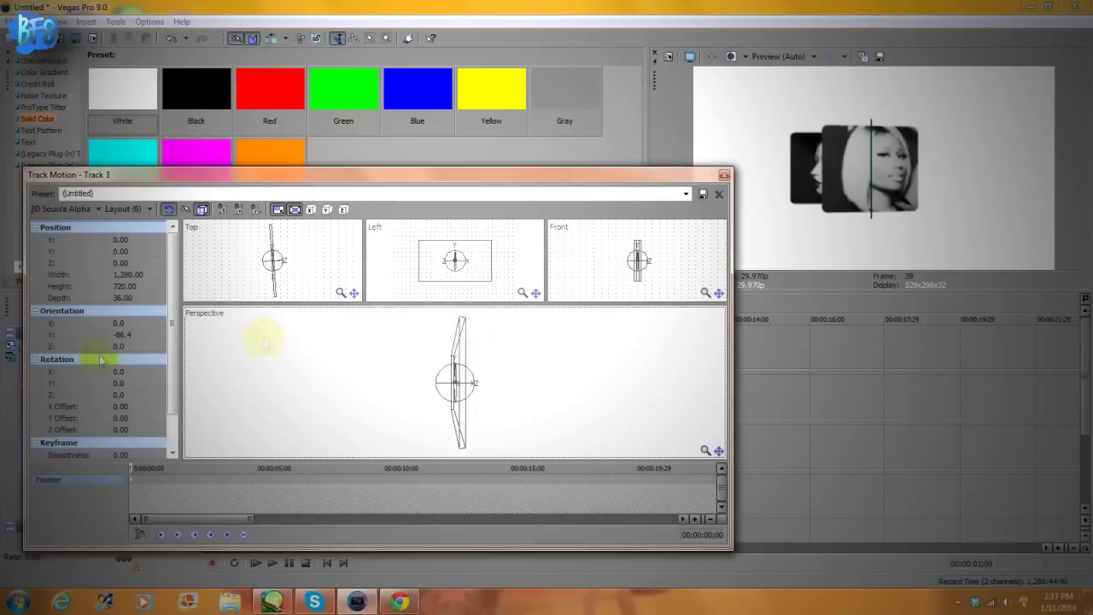
pyautogui.click(137, 334)
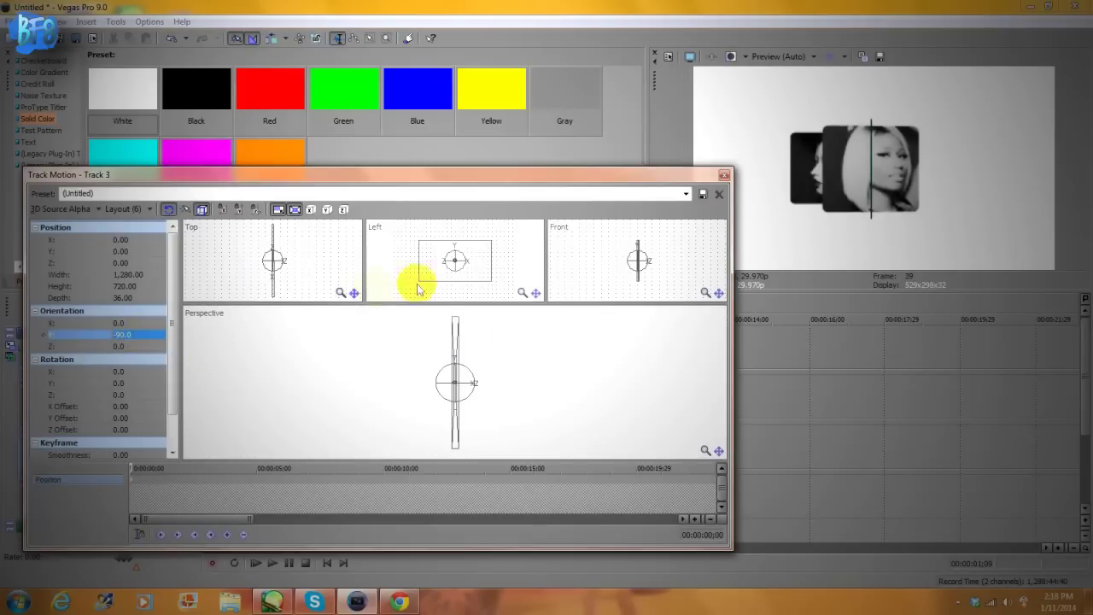
# Shift track 3 in depth to Z 324 to match track 2.
pyautogui.press('Left')
pyautogui.press('Left')
pyautogui.press('Left')
pyautogui.press('Left')
pyautogui.press('Left')
pyautogui.press('Left')
pyautogui.press('Left')
pyautogui.press('Left')
pyautogui.press('Left')
pyautogui.press('Left')
pyautogui.press('Left')
pyautogui.press('Left')
pyautogui.press('Left')
pyautogui.press('Left')
pyautogui.press('Left')
pyautogui.press('Left')
pyautogui.press('Left')
pyautogui.press('Left')
pyautogui.press('Left')
pyautogui.press('Left')
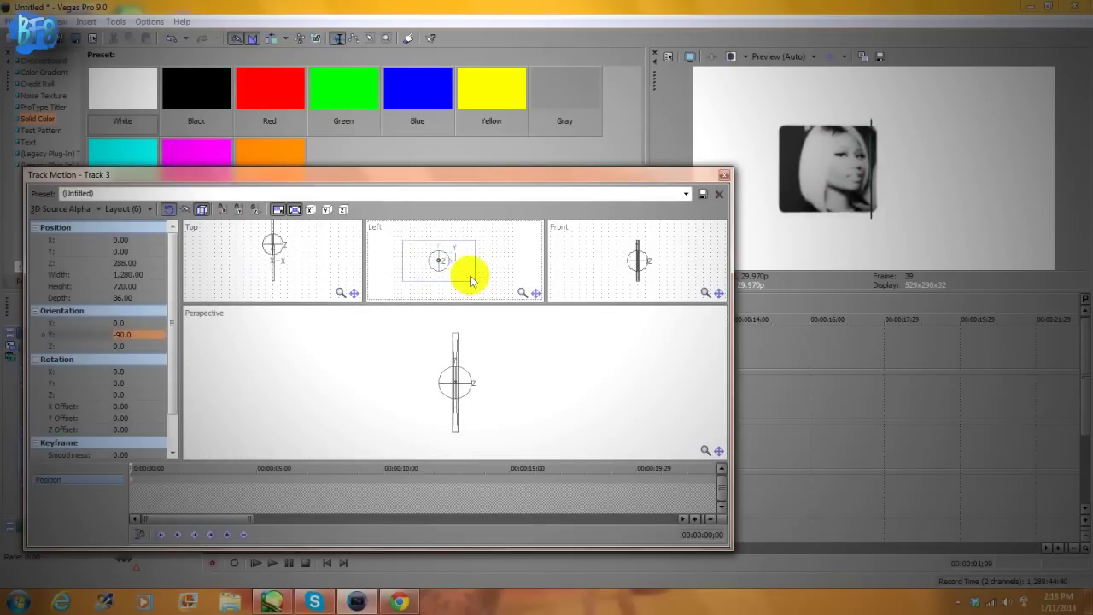
pyautogui.press('Right')
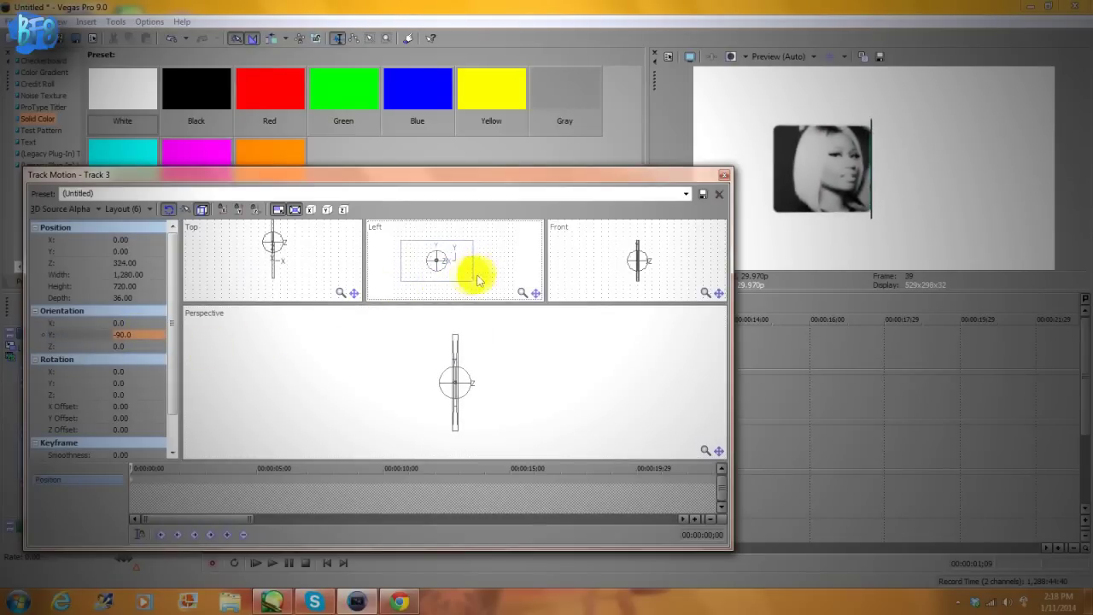
pyautogui.click(723, 175)
# Rotate the track 1 parent to a Y orientation of about -2.6 to look into the cube at the teal picture.
pyautogui.click(10, 357)
pyautogui.scroll(3, 557, 415)
pyautogui.moveTo(478, 384); pyautogui.dragTo(515, 378)
pyautogui.click(724, 174)
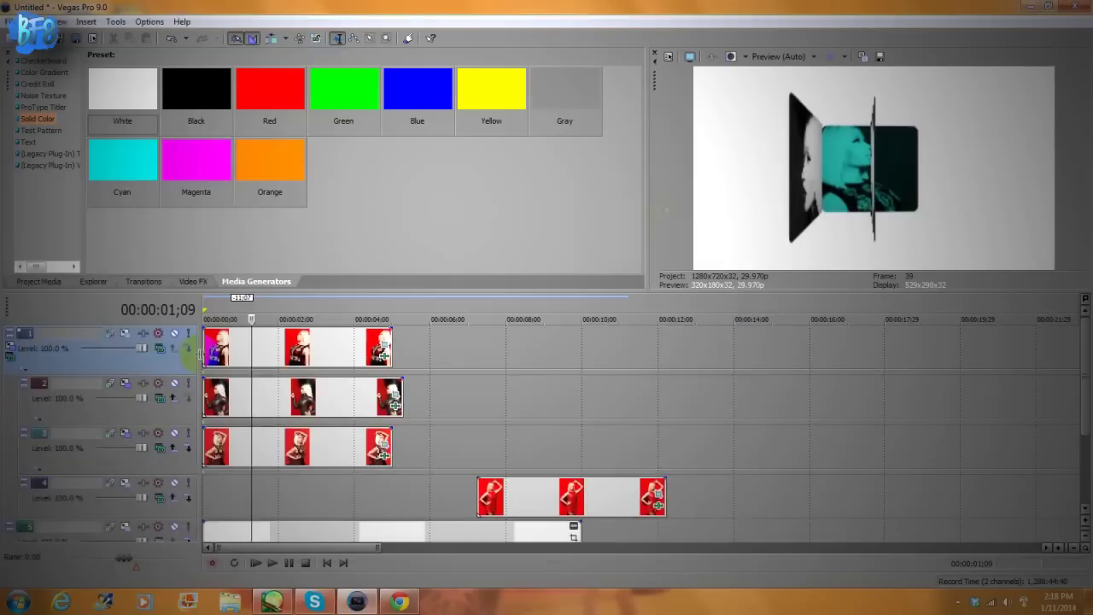
# Place track 3 opposite track 2 at about X -324.48, Y -5.70, Z 324, and rotate the parent to Y orientation -2.4.
pyautogui.click(110, 434)
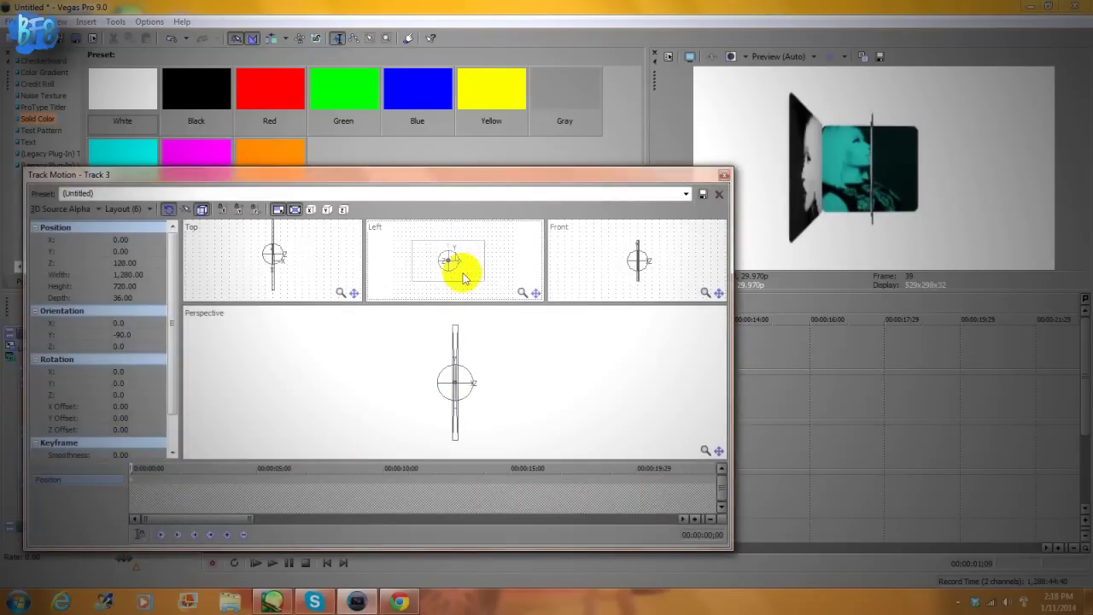
pyautogui.moveTo(463, 415); pyautogui.dragTo(350, 420)
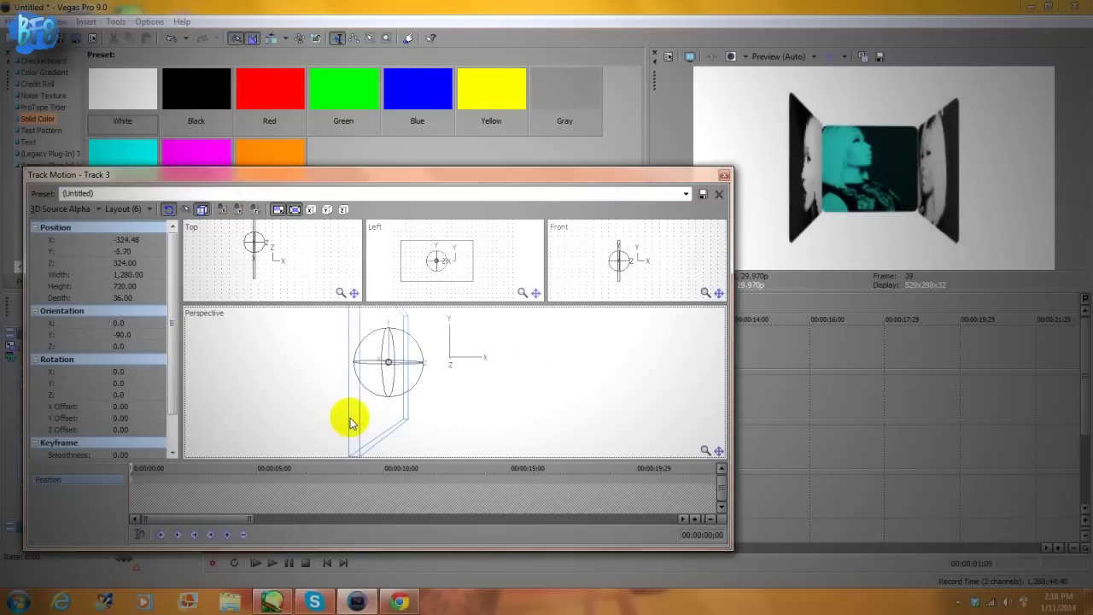
pyautogui.click(722, 176)
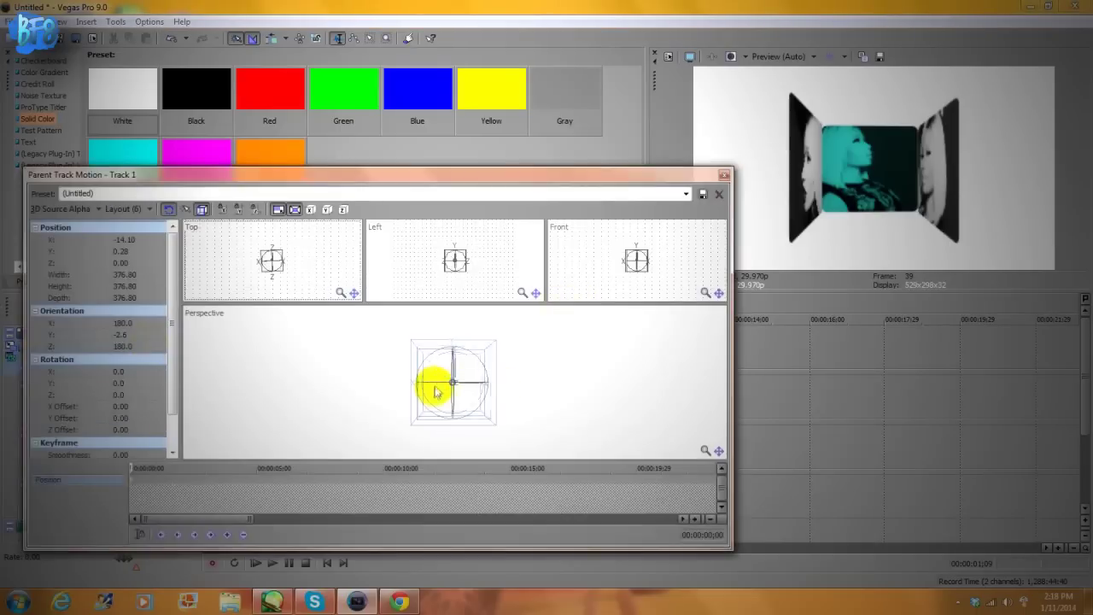
pyautogui.moveTo(434, 383); pyautogui.dragTo(579, 385)
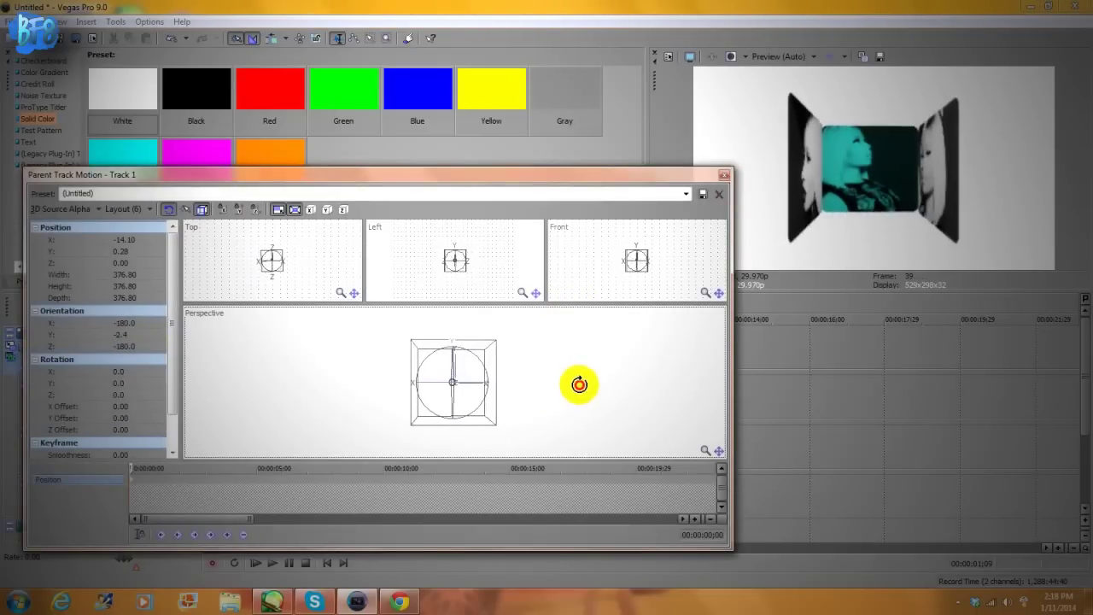
pyautogui.click(724, 177)
# Move the track 4 clip to the start of the timeline and push that track back in depth behind the side faces.
pyautogui.moveTo(555, 500); pyautogui.dragTo(246, 495)
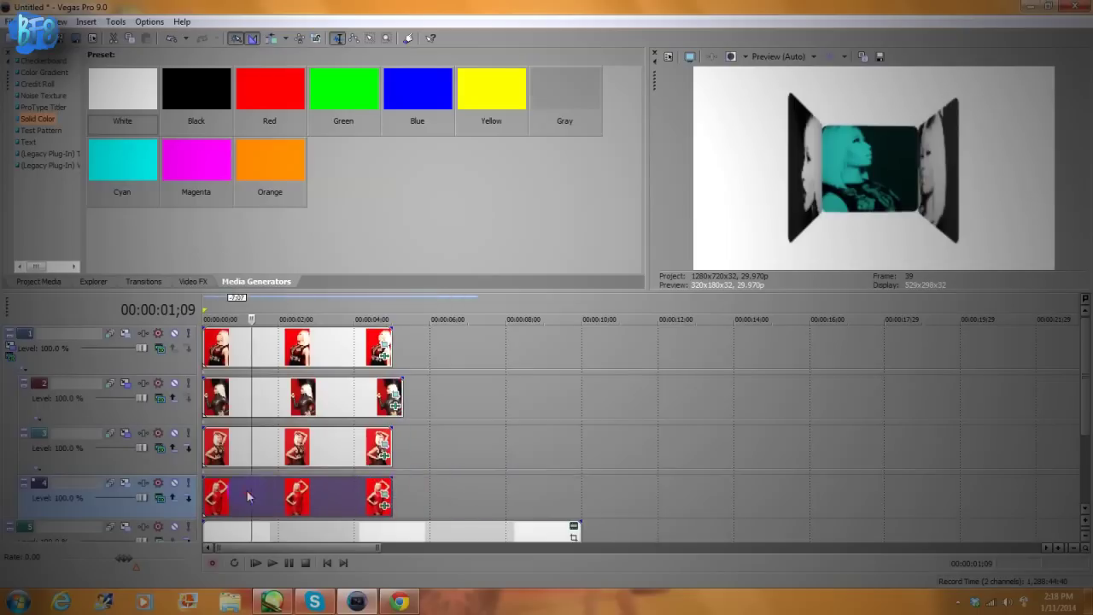
pyautogui.click(124, 483)
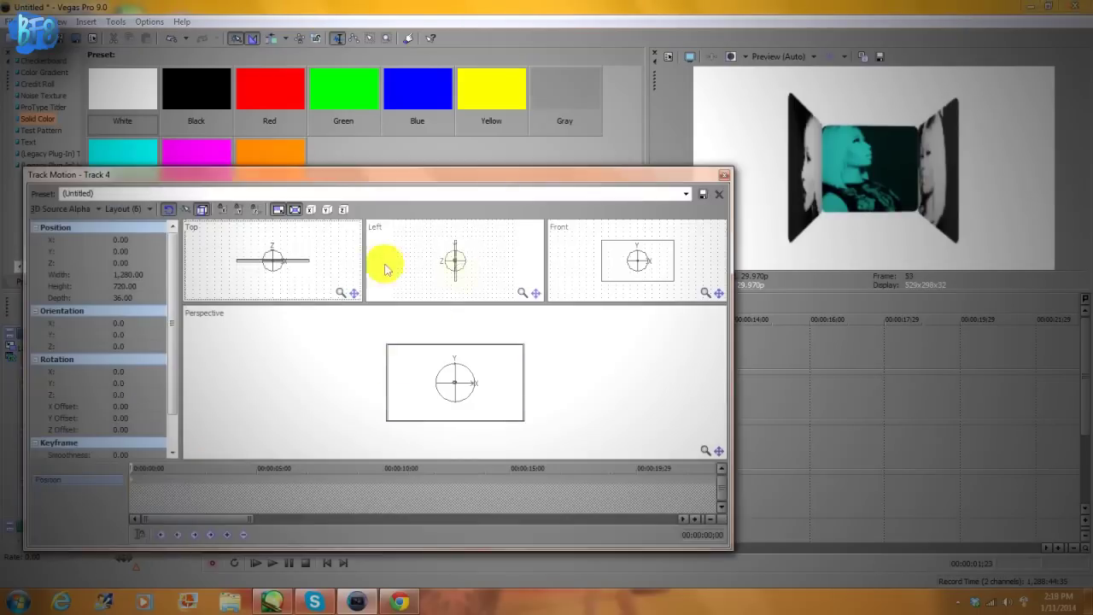
pyautogui.moveTo(303, 266)
pyautogui.mouseDown()
pyautogui.moveTo(293, 262)
pyautogui.moveTo(303, 266)
pyautogui.mouseUp()
pyautogui.click(725, 176)
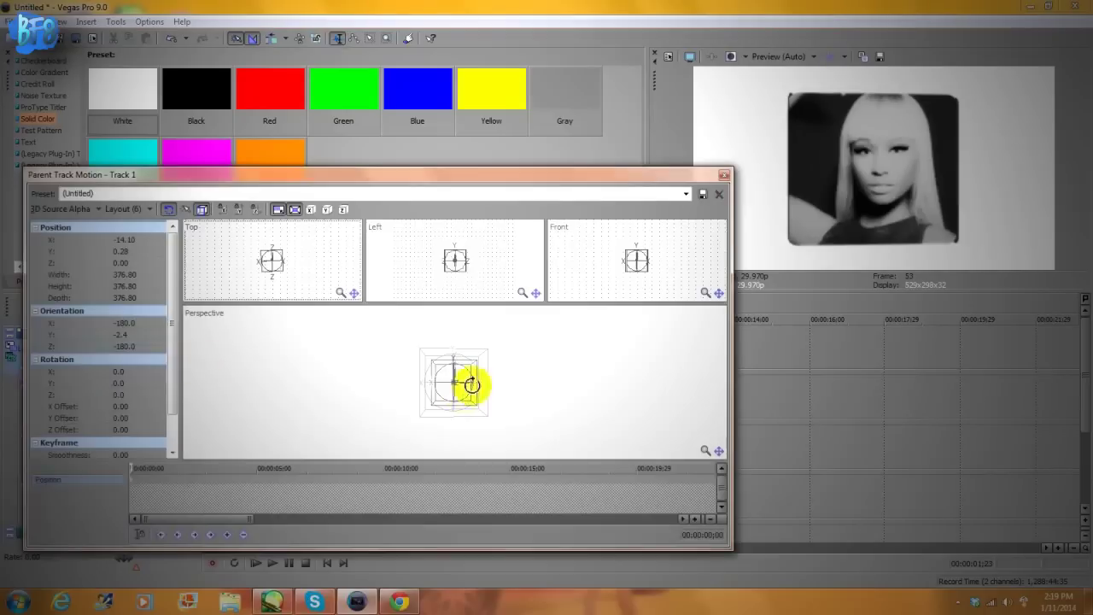
# Turn the track 1 parent to inspect the cube from the side and adjust track 4's depth to about Z 635.26.
pyautogui.moveTo(471, 378); pyautogui.dragTo(496, 384)
pyautogui.click(724, 175)
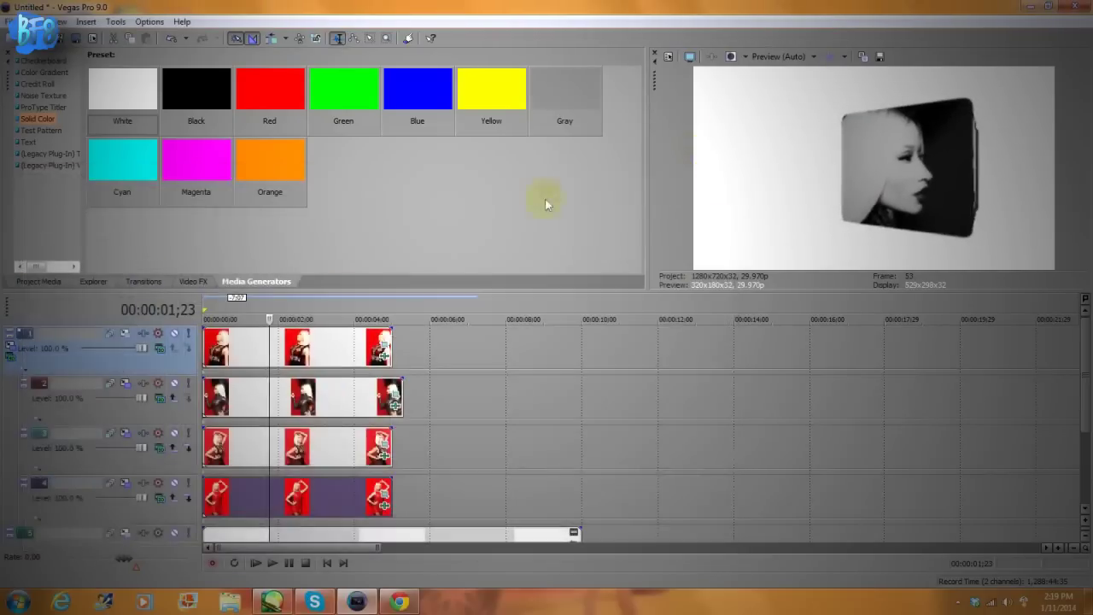
pyautogui.click(124, 483)
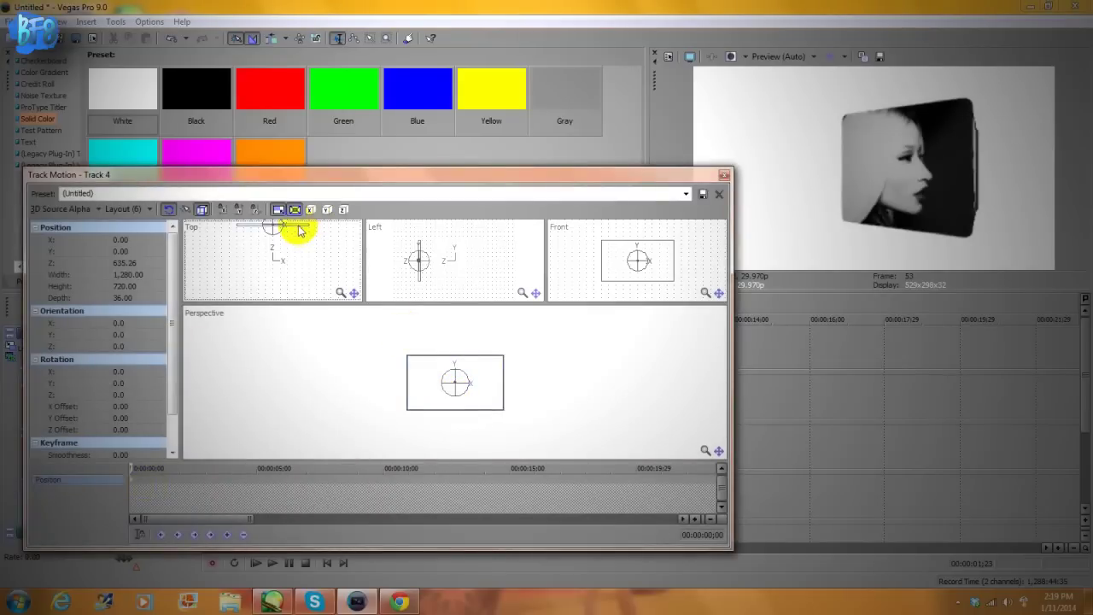
pyautogui.click(724, 175)
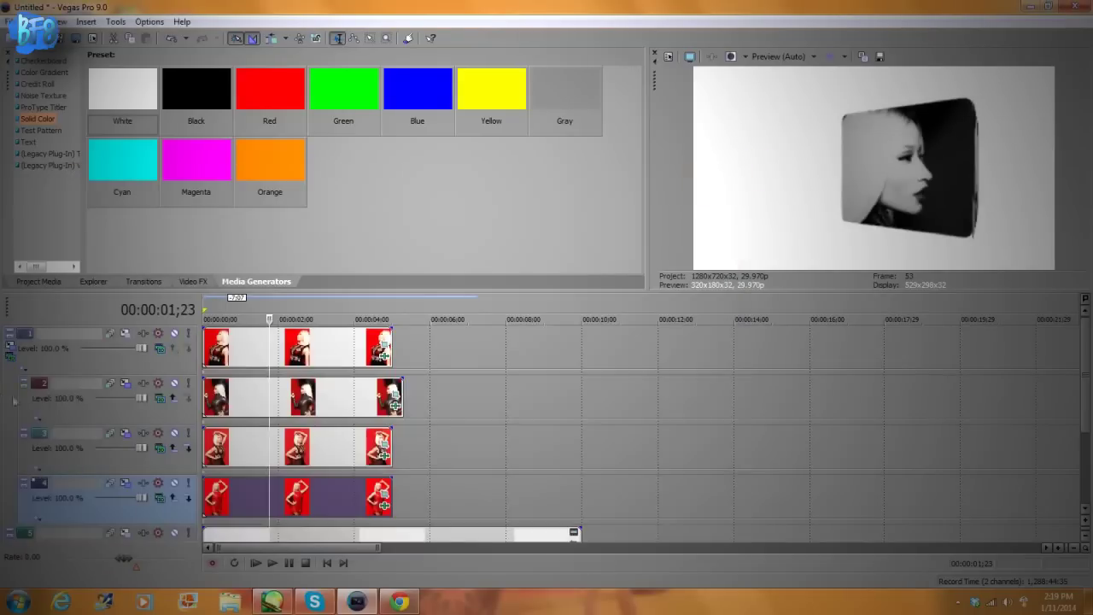
# Rotate the track 1 parent to a Y orientation of about 45.2 to check the corner where track 4 meets its neighbour.
pyautogui.click(26, 352)
pyautogui.click(10, 349)
pyautogui.moveTo(430, 359); pyautogui.dragTo(416, 382)
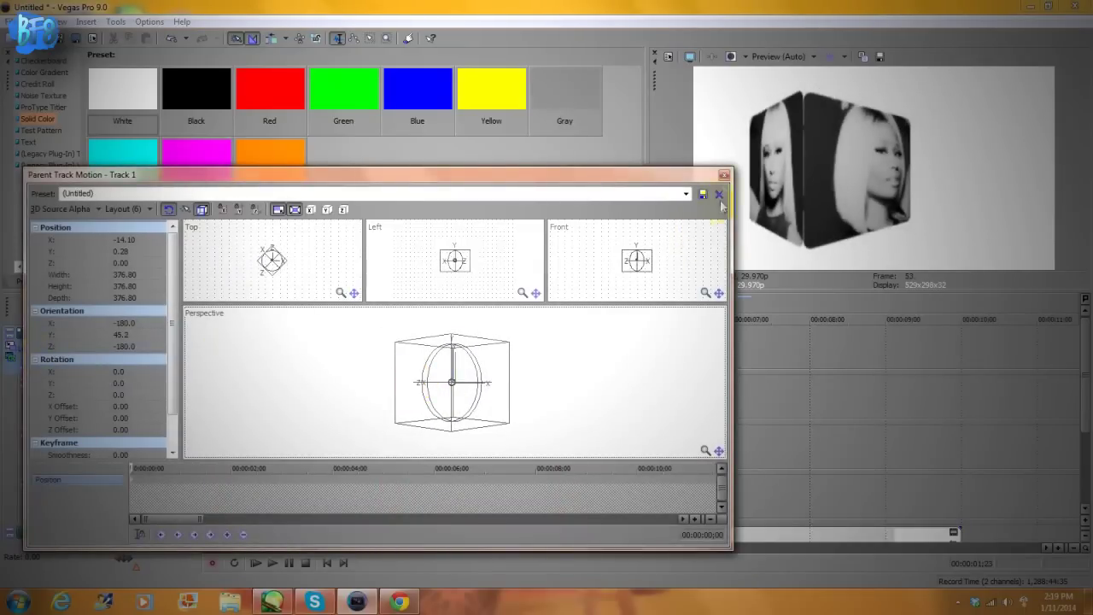
pyautogui.click(724, 175)
pyautogui.click(126, 484)
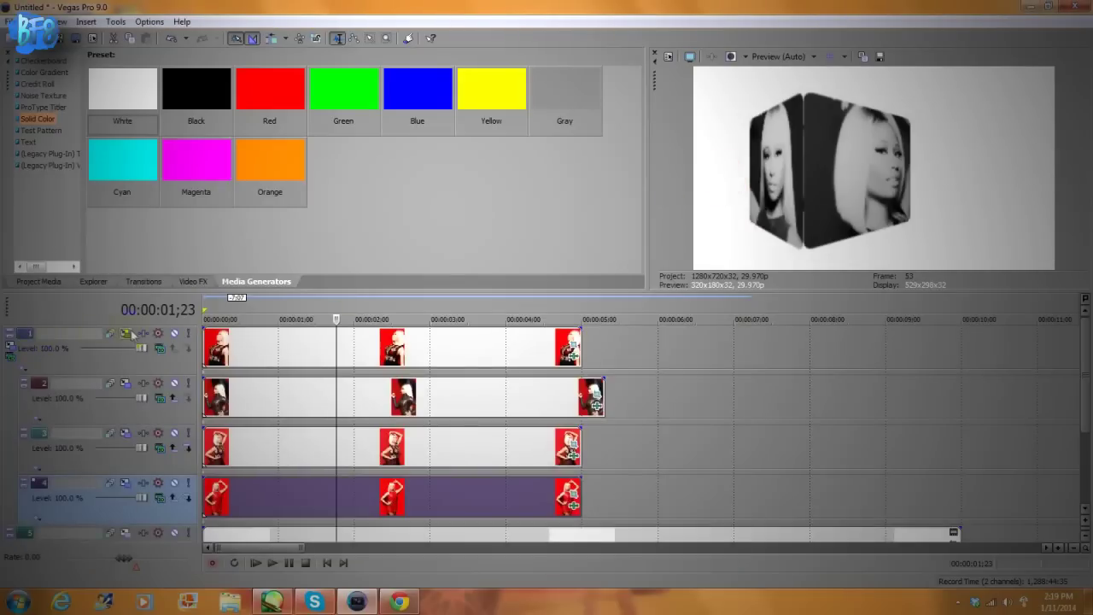
# Scale the track 1 parent down to about 261.94 and turn it to a Y orientation of about -20.
pyautogui.click(9, 352)
pyautogui.moveTo(440, 427); pyautogui.dragTo(373, 378)
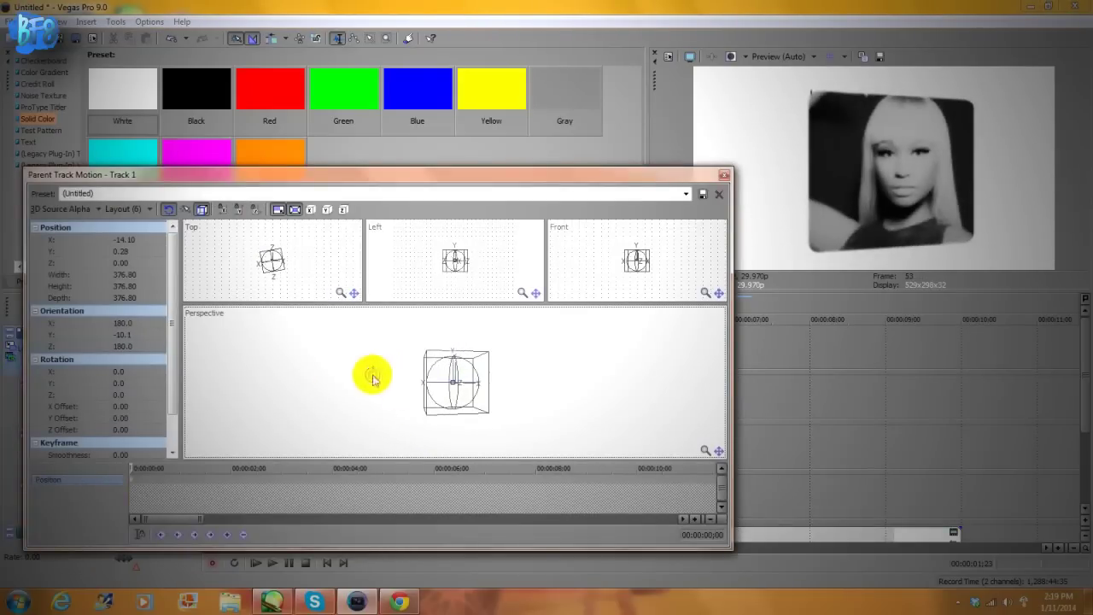
pyautogui.moveTo(503, 425); pyautogui.dragTo(479, 404)
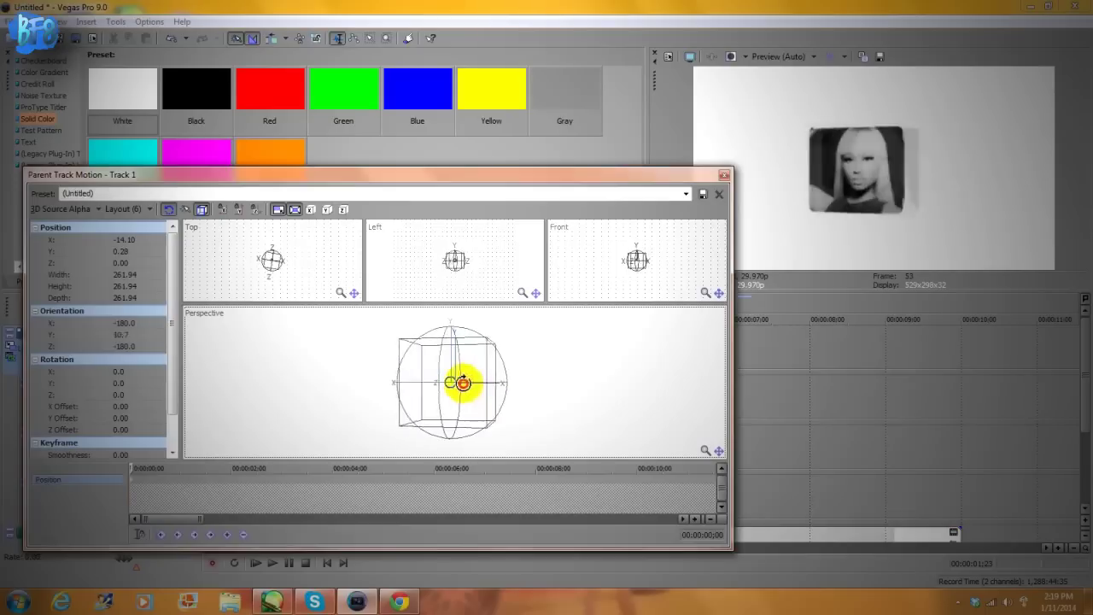
pyautogui.moveTo(470, 344); pyautogui.dragTo(537, 357)
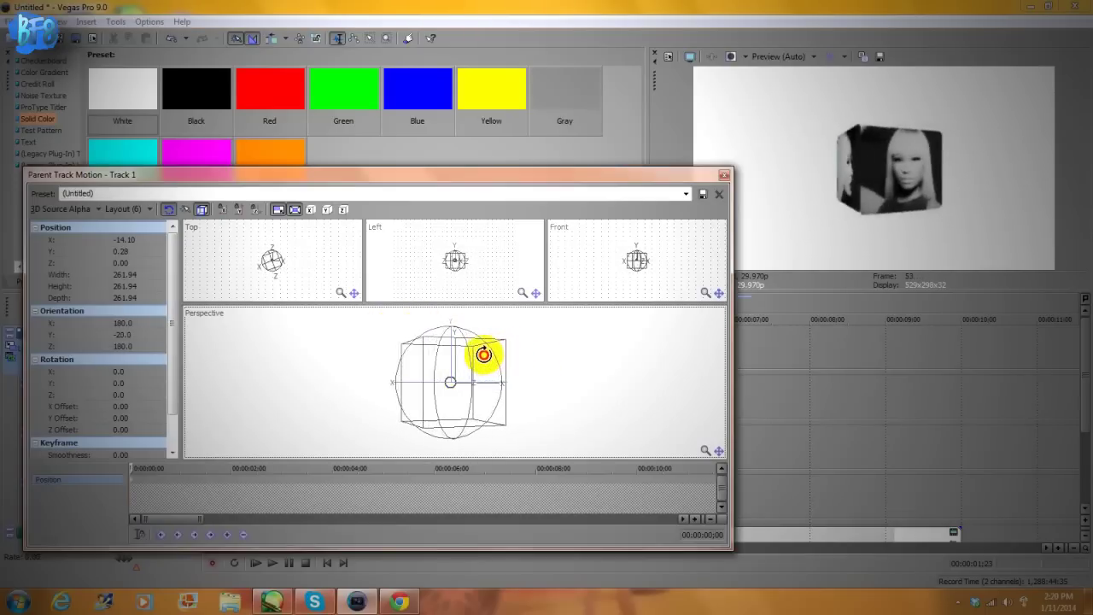
pyautogui.click(725, 175)
pyautogui.click(158, 500)
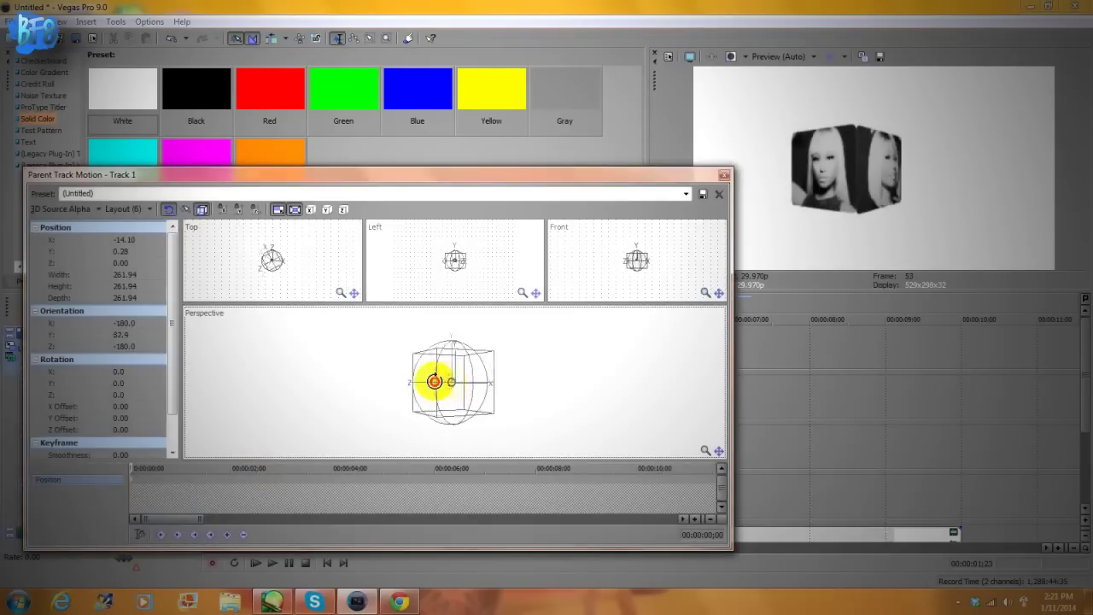
# Scale the track 1 parent up to about 427.26 and rotate it to Y orientation -5.4 so the track 4 picture faces front.
pyautogui.moveTo(435, 381); pyautogui.dragTo(550, 383)
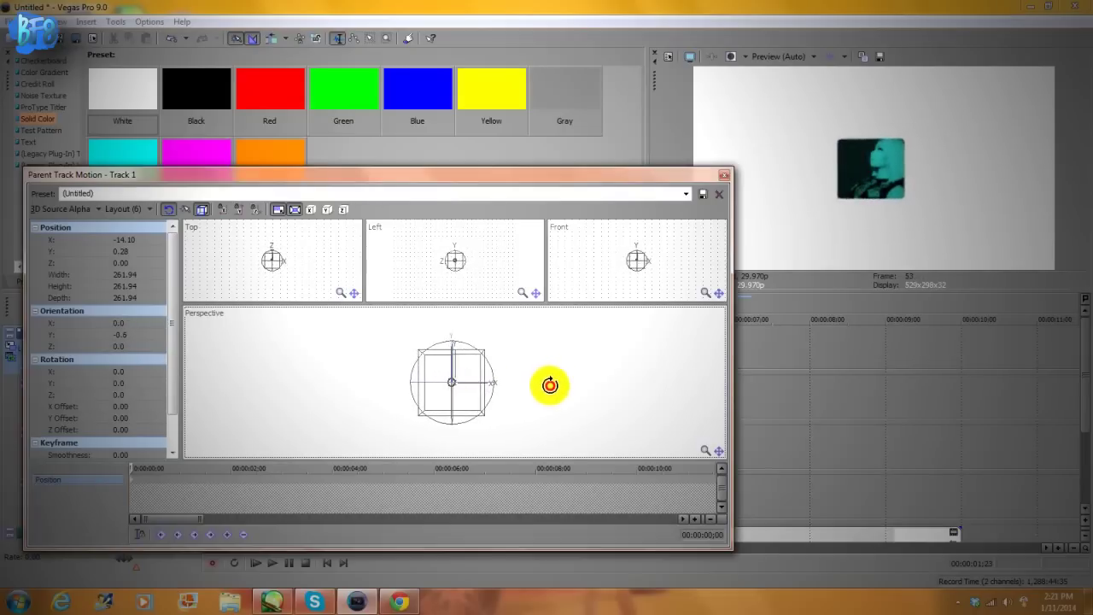
pyautogui.moveTo(481, 410); pyautogui.dragTo(501, 439)
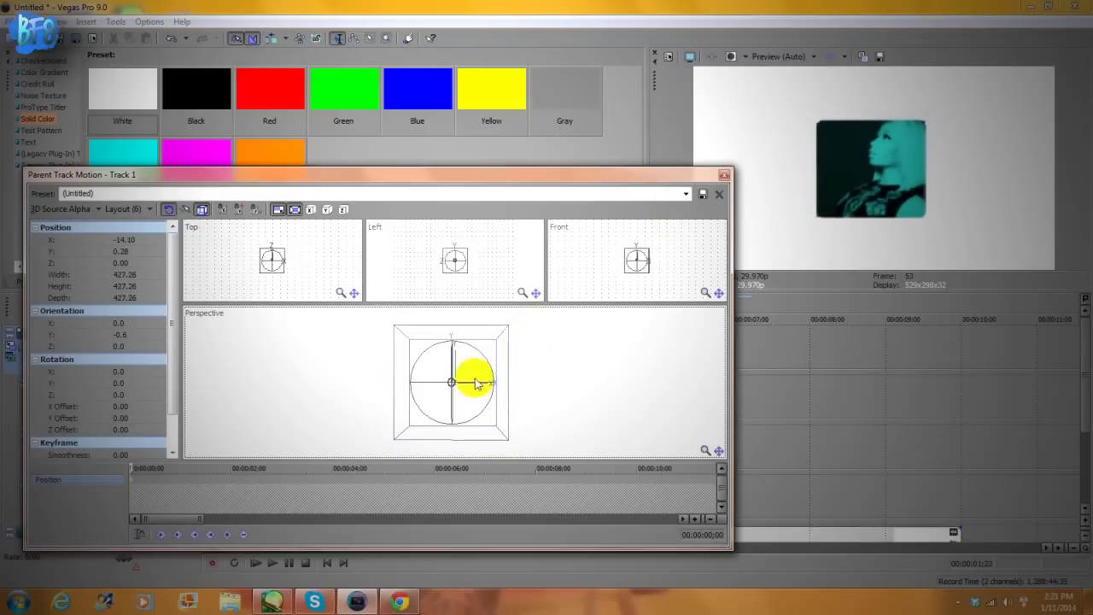
pyautogui.moveTo(472, 382); pyautogui.dragTo(390, 378)
pyautogui.click(725, 175)
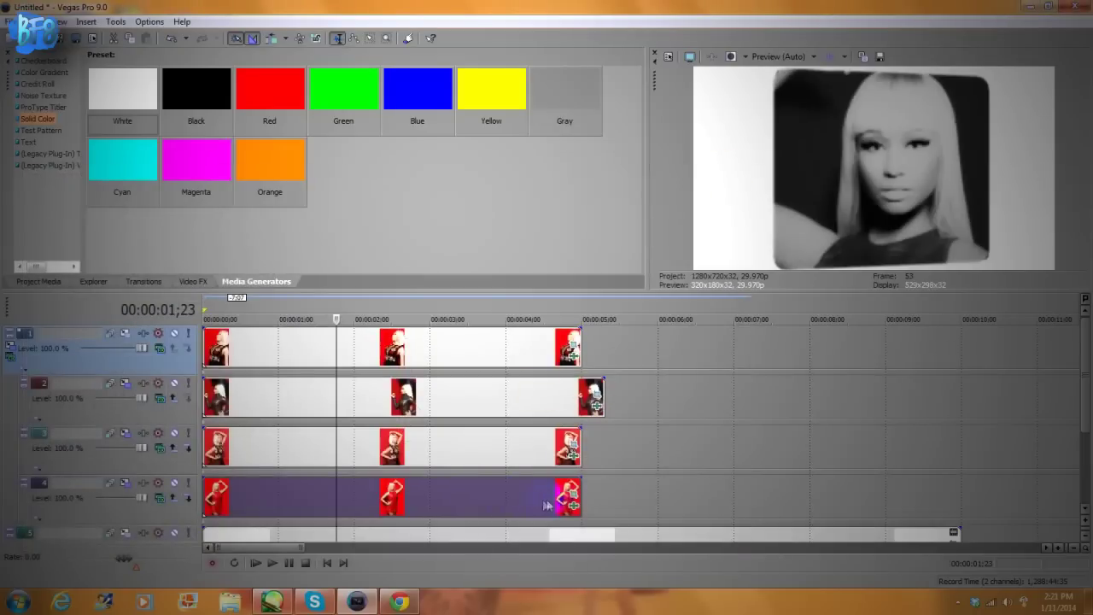
# Tint the track 4 clip purple by setting the Gradient Map's second colour point to RGB 162, 81, 162 and moving it slightly outward.
pyautogui.click(568, 503)
pyautogui.click(322, 227)
pyautogui.click(487, 297)
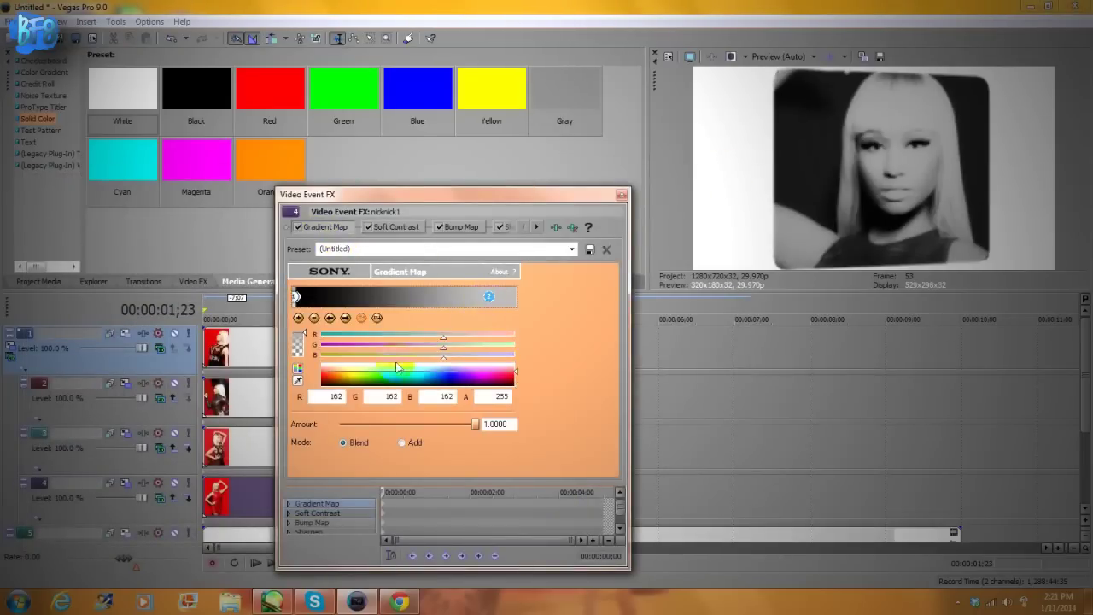
pyautogui.click(378, 345)
pyautogui.moveTo(380, 349); pyautogui.dragTo(382, 352)
pyautogui.moveTo(488, 301)
pyautogui.mouseDown()
pyautogui.moveTo(471, 301)
pyautogui.moveTo(500, 304)
pyautogui.mouseUp()
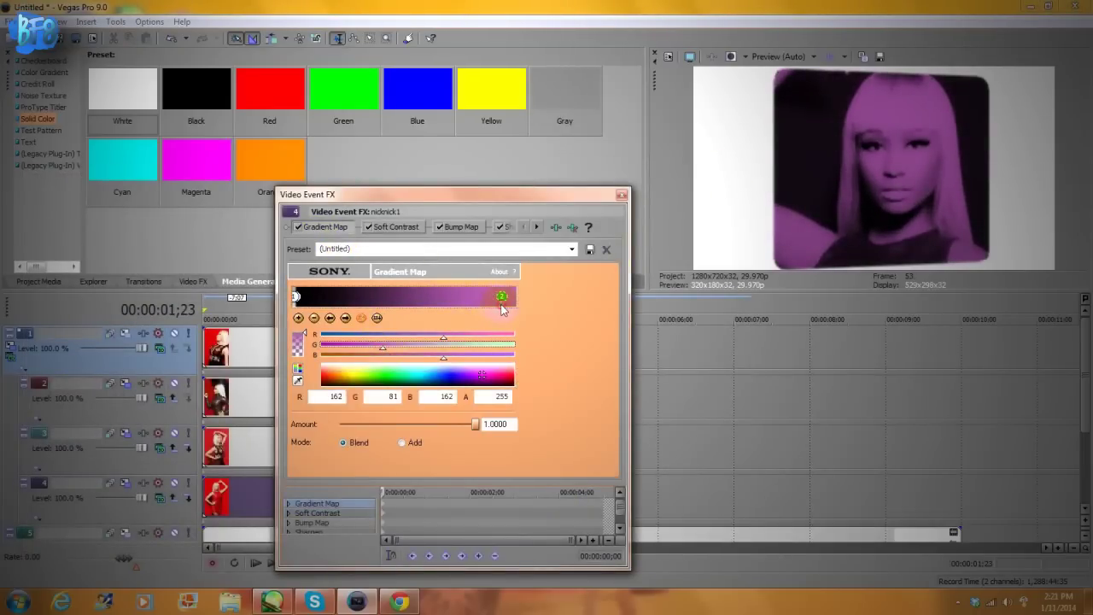
pyautogui.click(622, 195)
# Scale the track 1 parent to about 373.89, place it at X 83.57, Y 14.23 and rotate it to Y orientation 43.4.
pyautogui.click(16, 347)
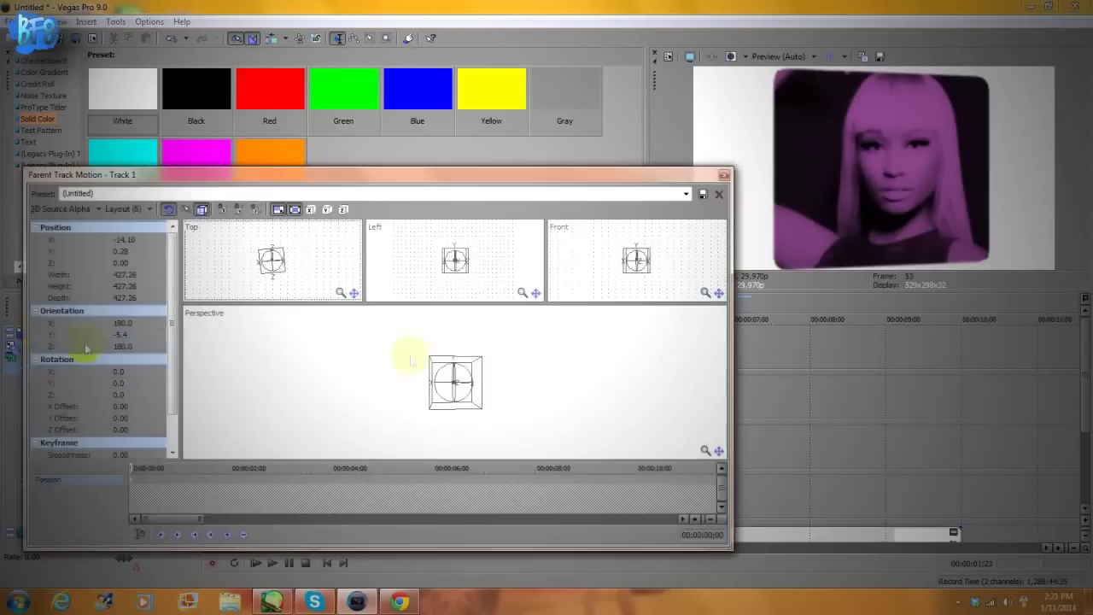
pyautogui.moveTo(468, 383); pyautogui.dragTo(470, 418)
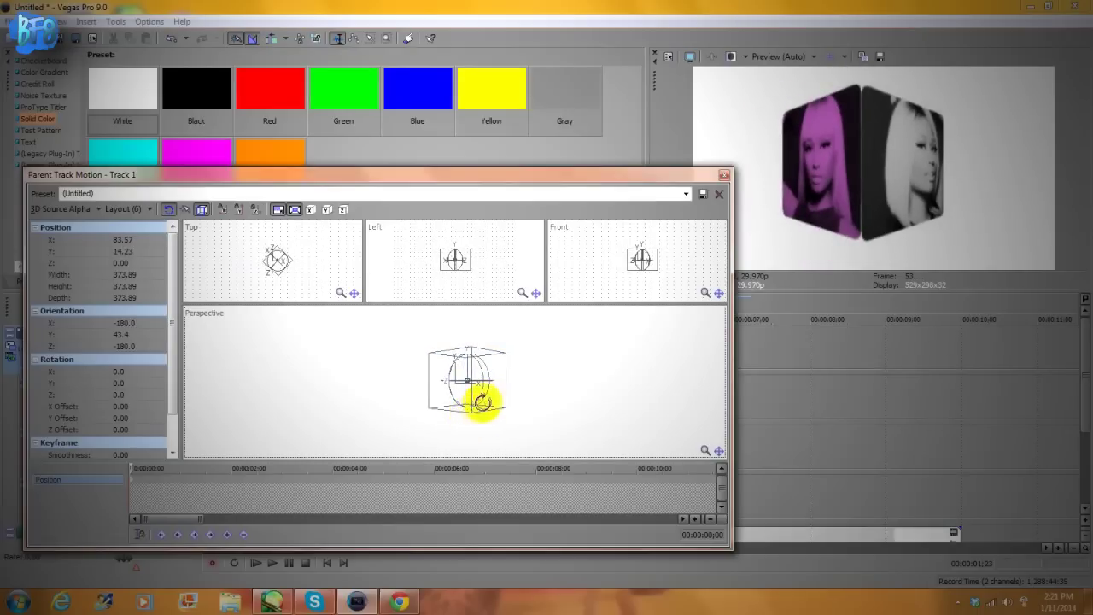
pyautogui.click(725, 175)
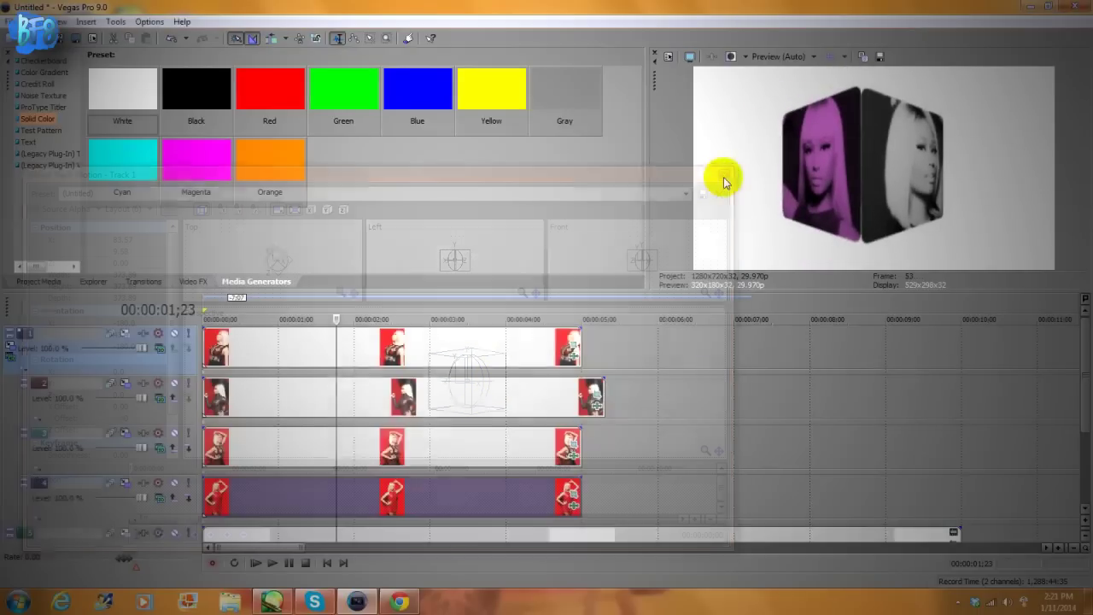
# Rotate the track 1 parent to a Y orientation of about 67.9 and move the cube to about X 266.65, Y 4.50.
pyautogui.click(109, 483)
pyautogui.click(487, 386)
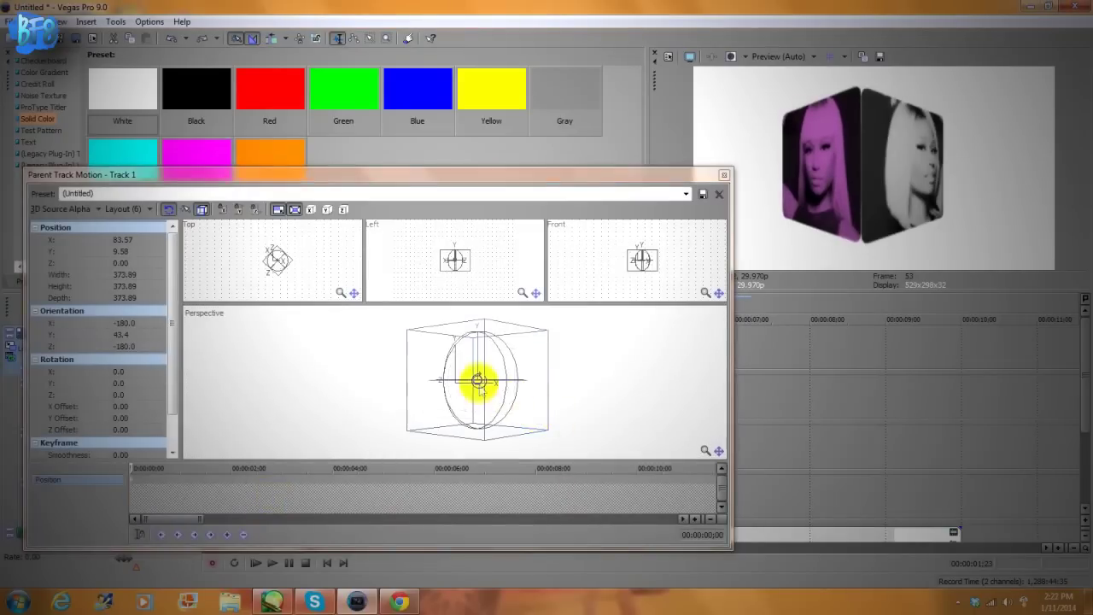
pyautogui.moveTo(485, 377); pyautogui.dragTo(448, 369)
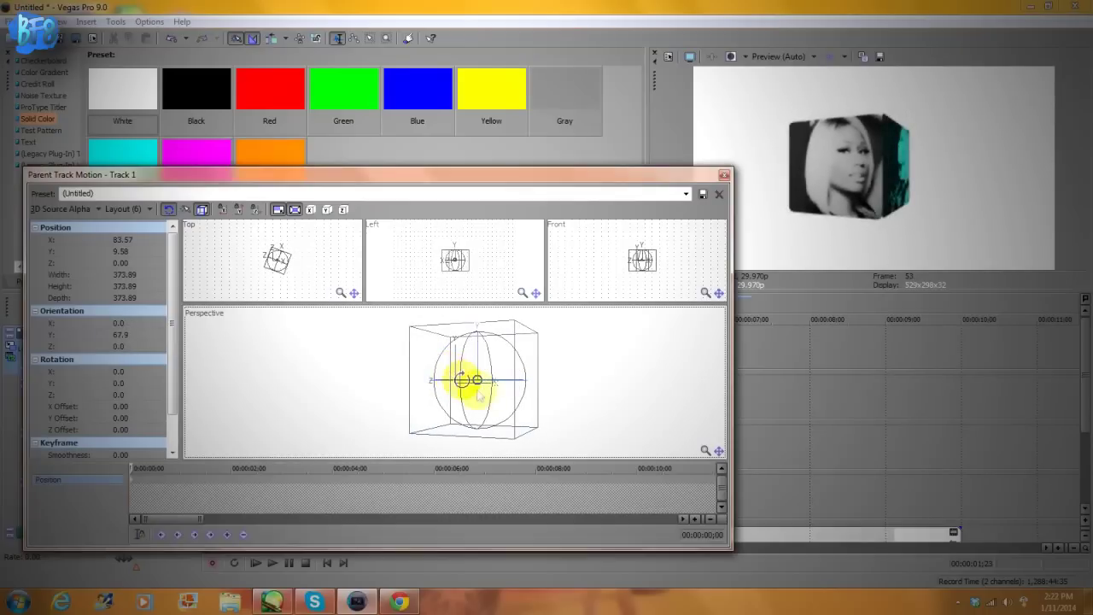
pyautogui.moveTo(498, 410); pyautogui.dragTo(547, 407)
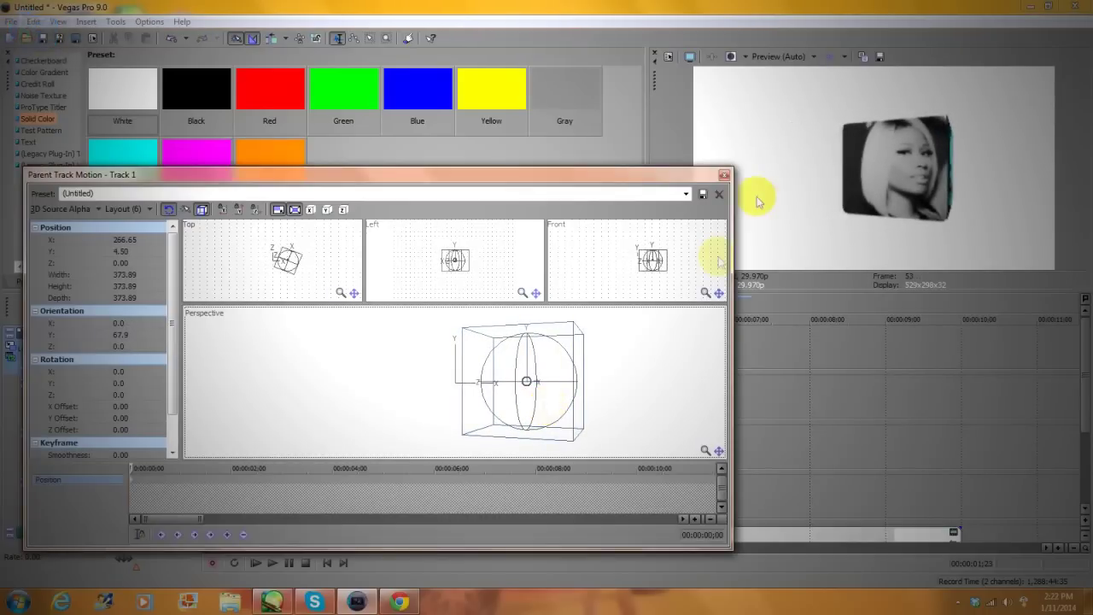
pyautogui.click(723, 176)
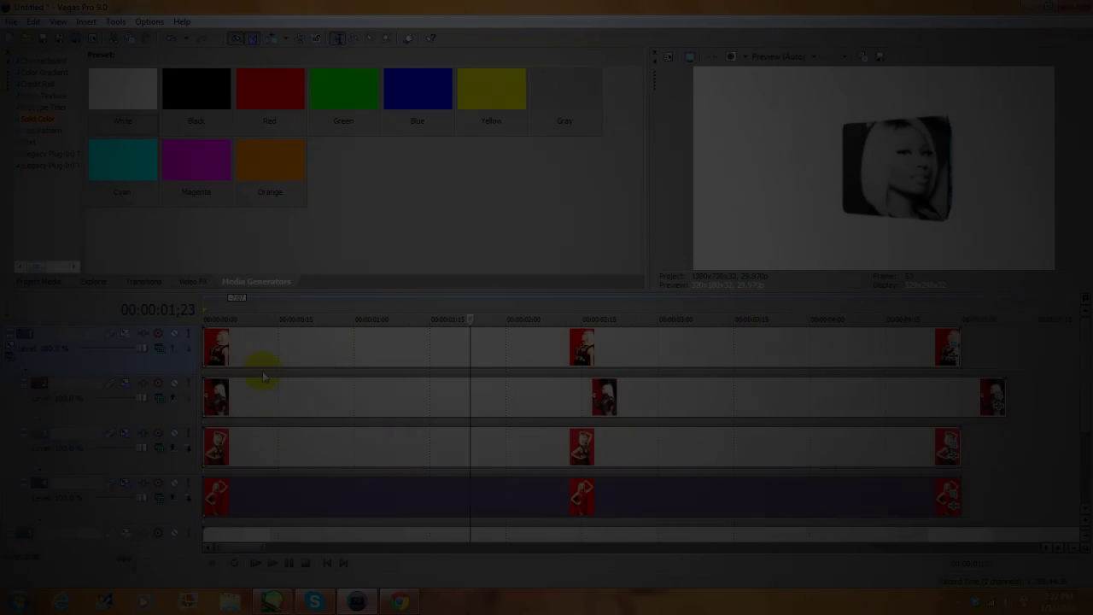